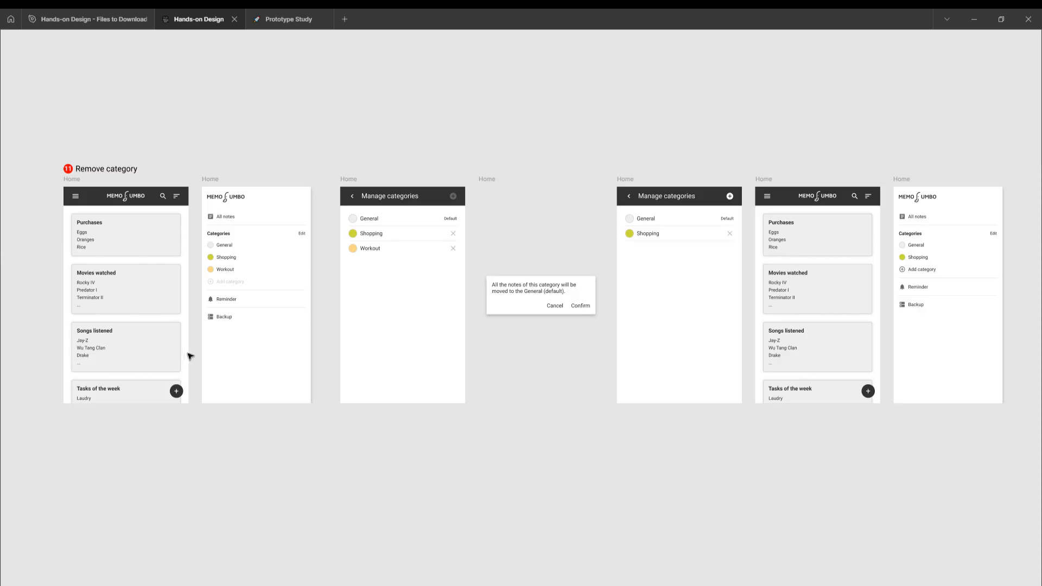
# - Preview the prototype from the first Home frame and open category editing from the app's side menu
pyautogui.click(187, 355)
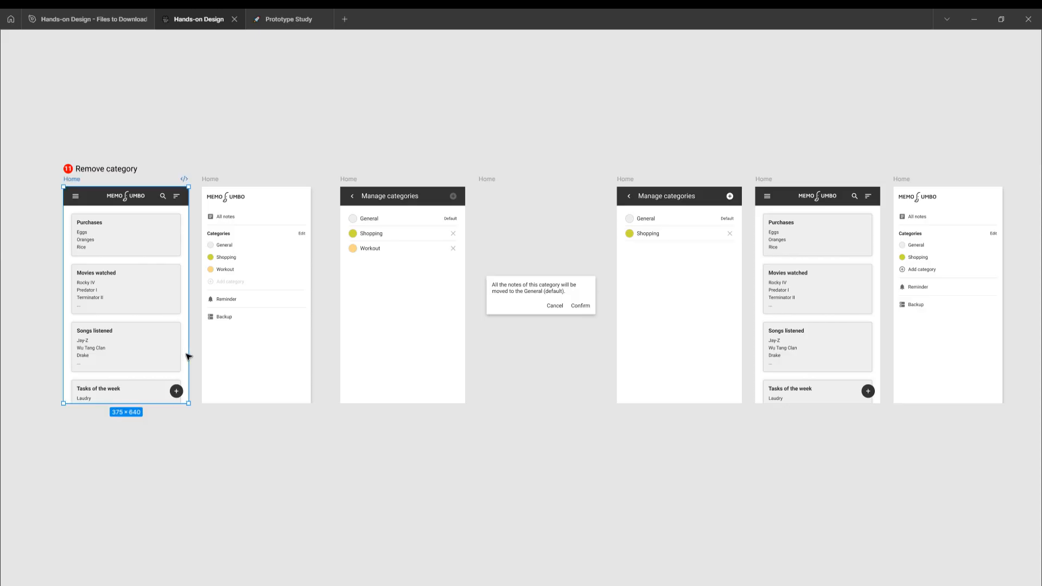
pyautogui.hotkey('shift', 'space')
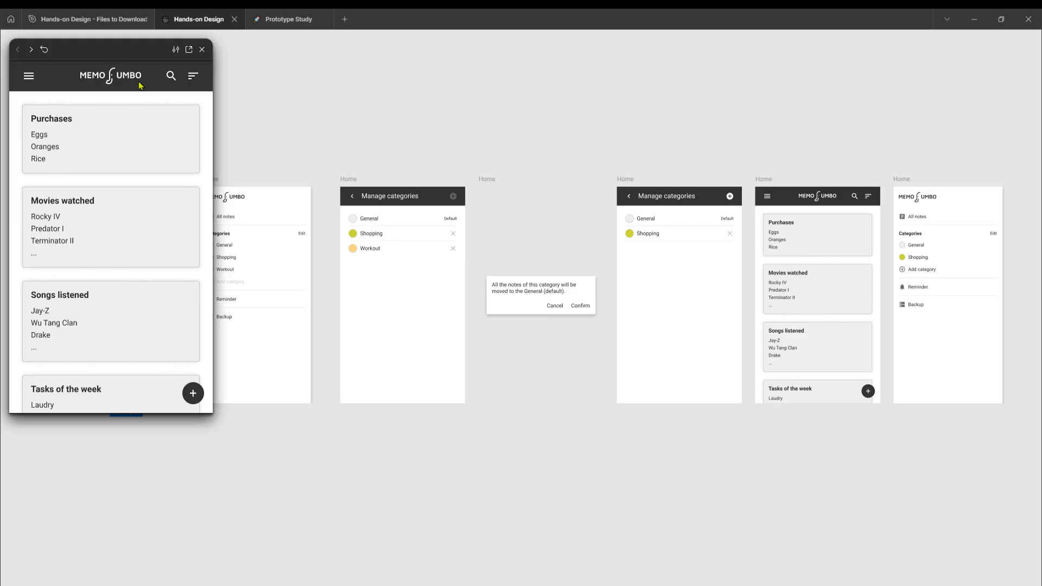
pyautogui.moveTo(123, 53); pyautogui.dragTo(458, 105)
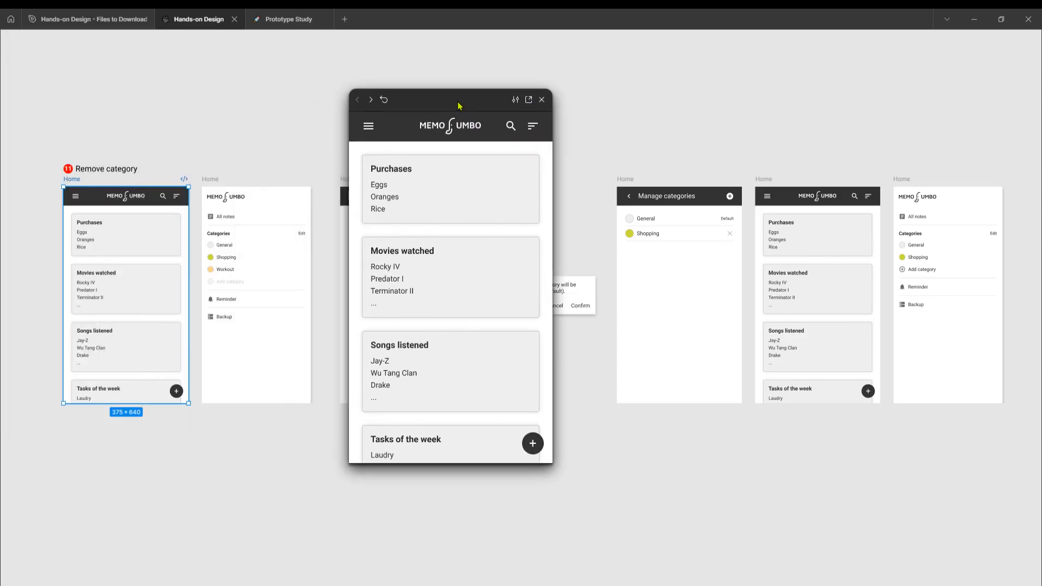
pyautogui.click(369, 131)
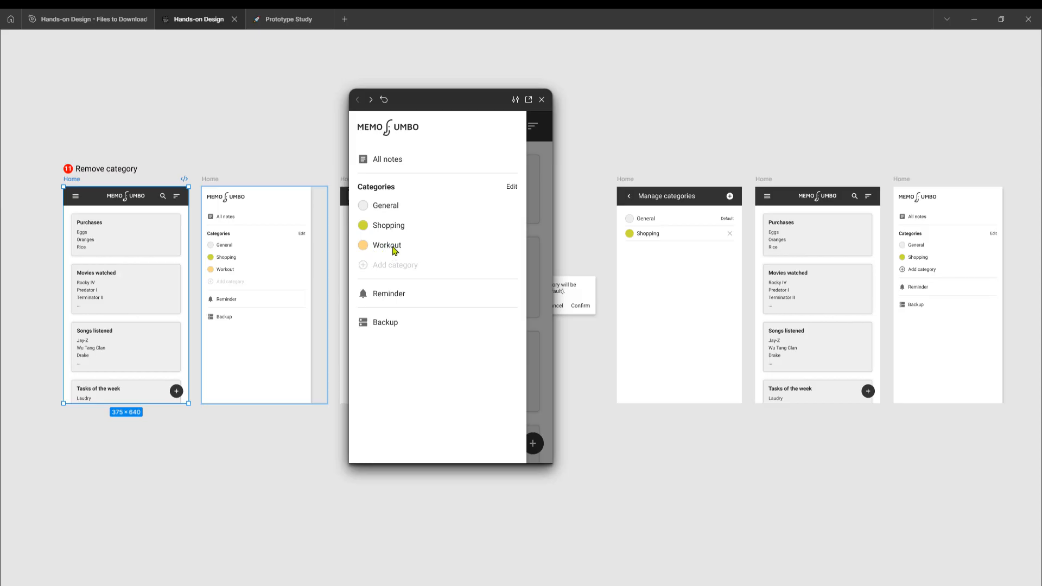
pyautogui.click(511, 188)
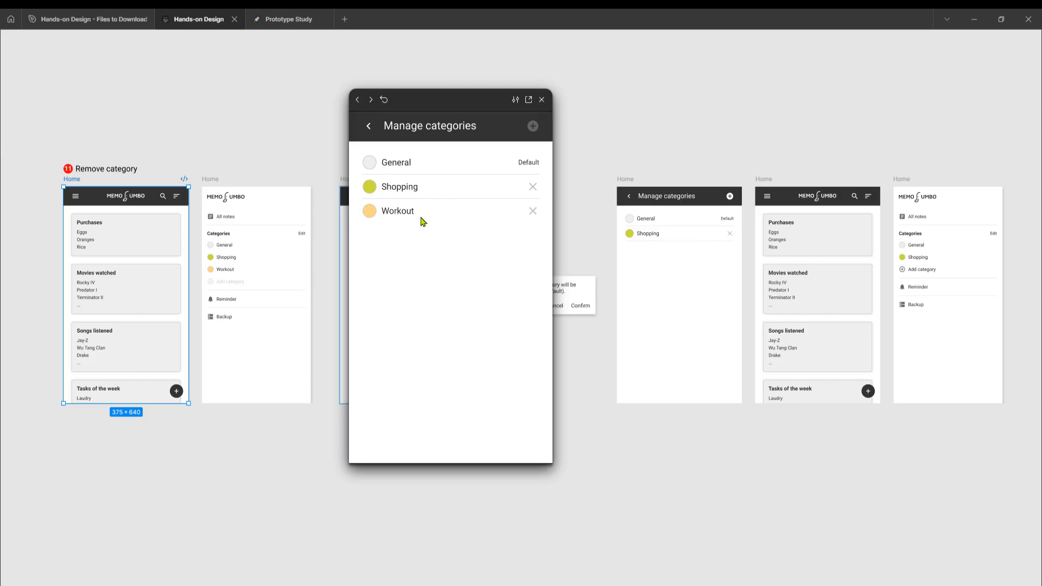
# - Test removing the Workout category in the preview, cancelling the dialog once and confirming it on the second attempt
pyautogui.click(533, 214)
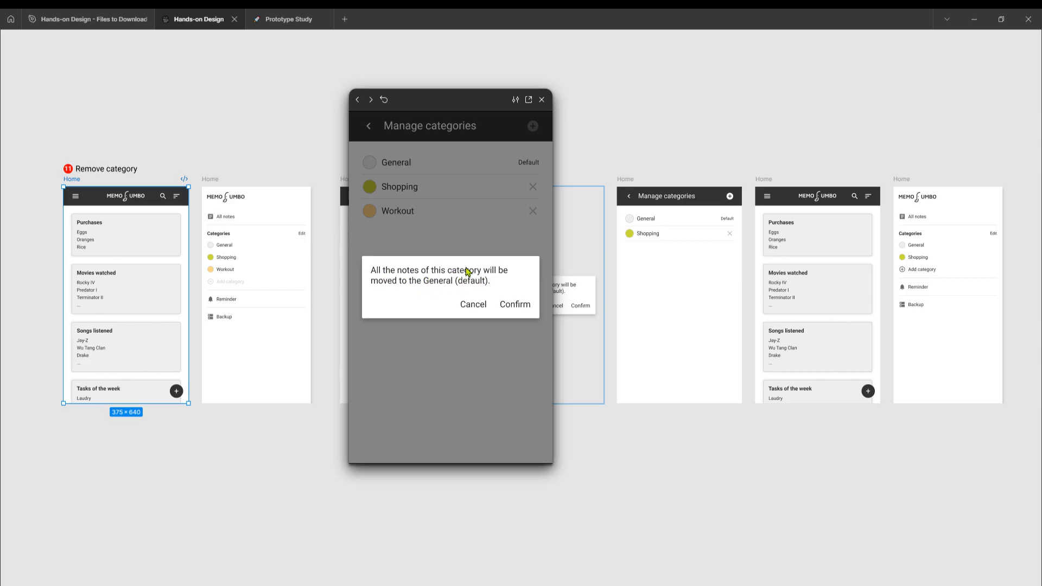
pyautogui.click(469, 308)
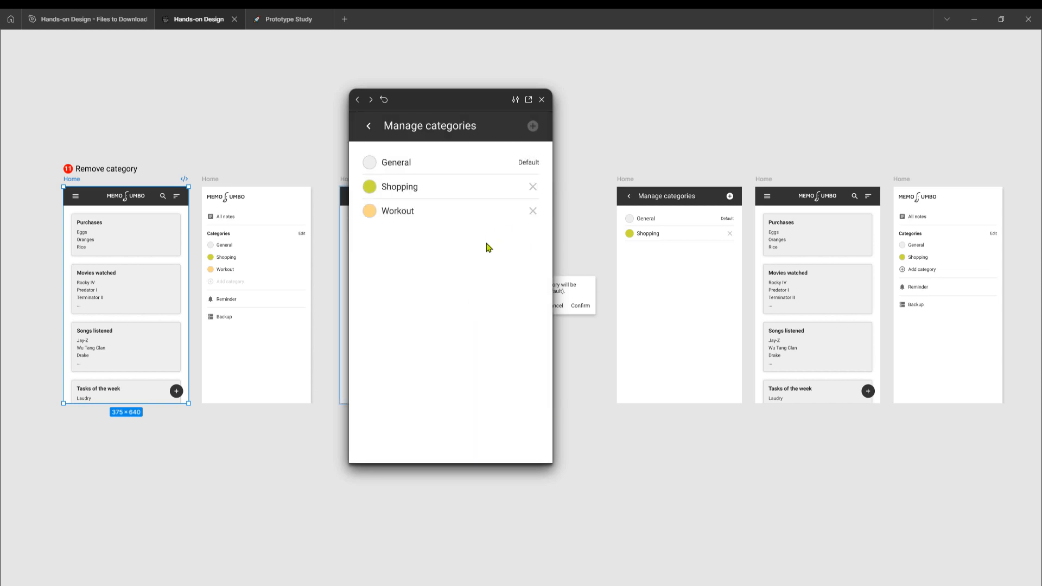
pyautogui.click(535, 213)
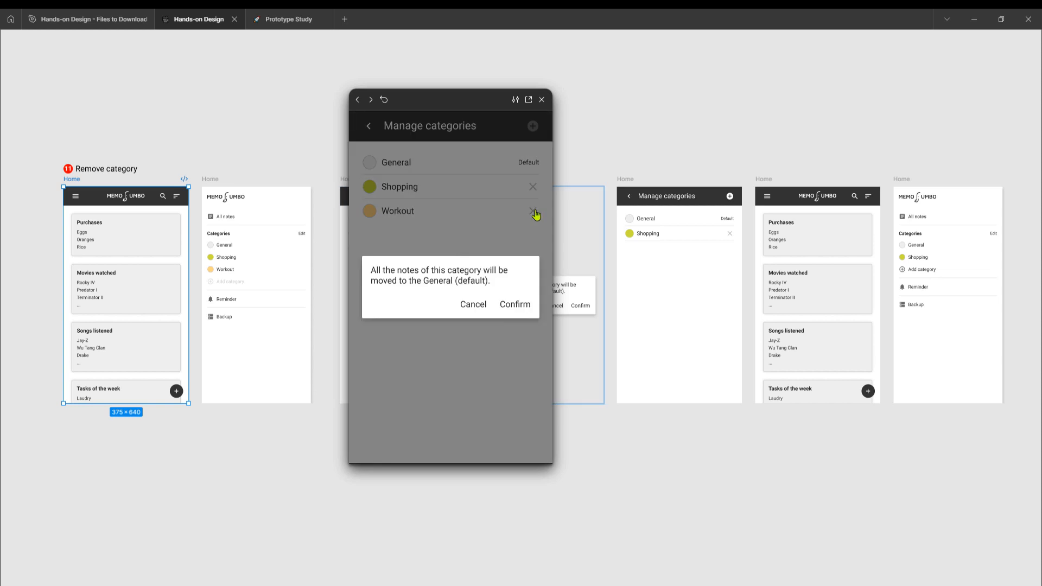
pyautogui.click(512, 306)
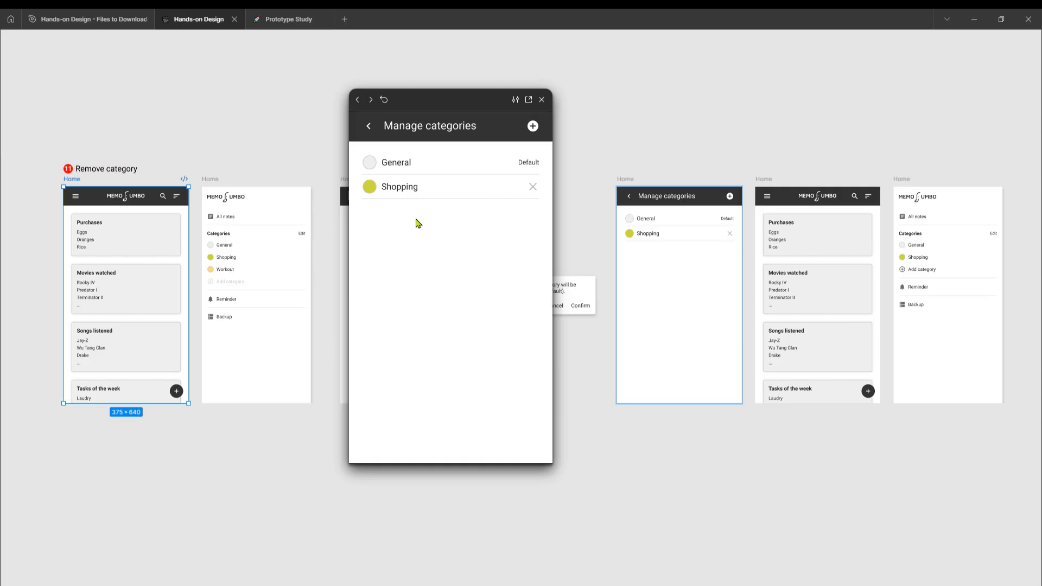
# - Return to the notes screen in the preview, check the category list in the side menu, and close the preview
pyautogui.click(368, 128)
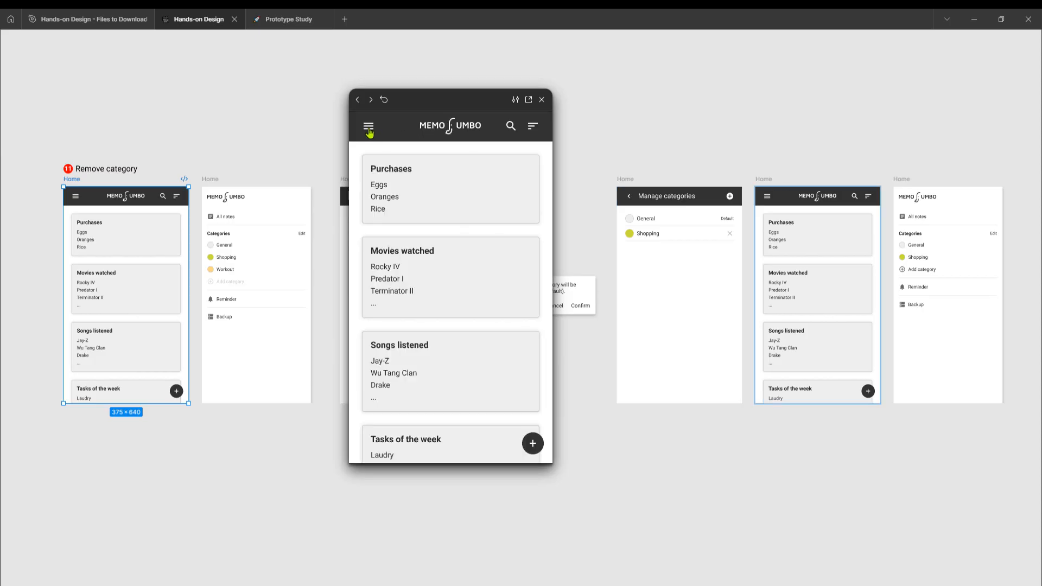
pyautogui.click(368, 129)
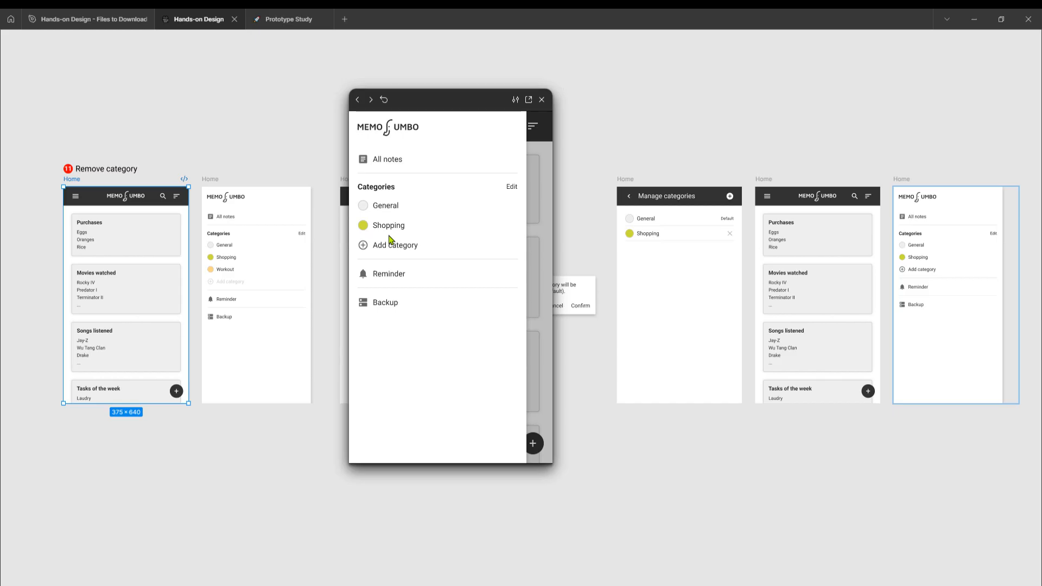
pyautogui.click(542, 100)
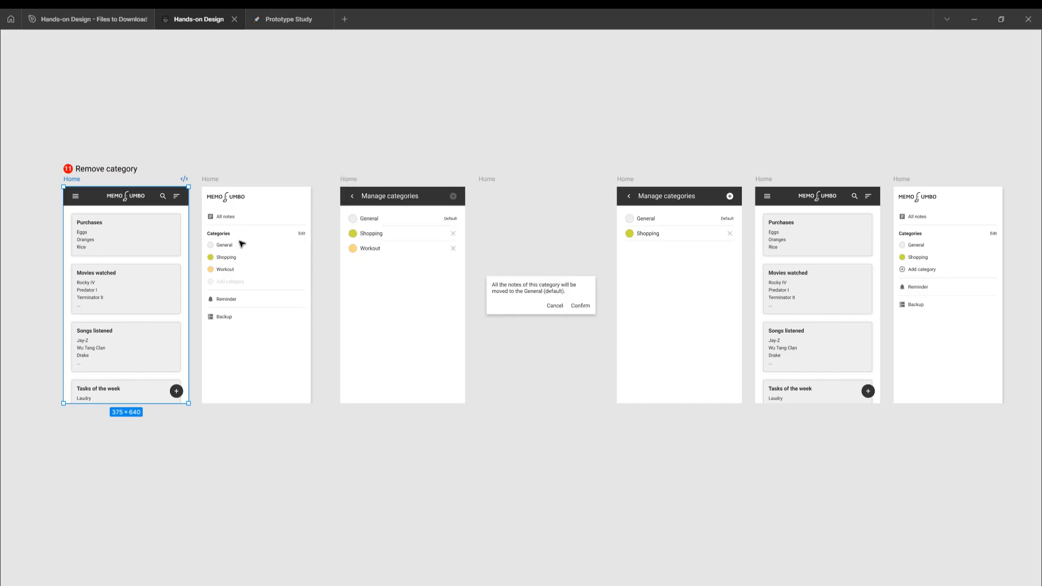
# - Examine the notes, side menu and Manage categories frames of the Remove category flow up close
pyautogui.click(280, 159)
pyautogui.hscroll(-1, 272, 166)
pyautogui.hscroll(-5, 272, 166)
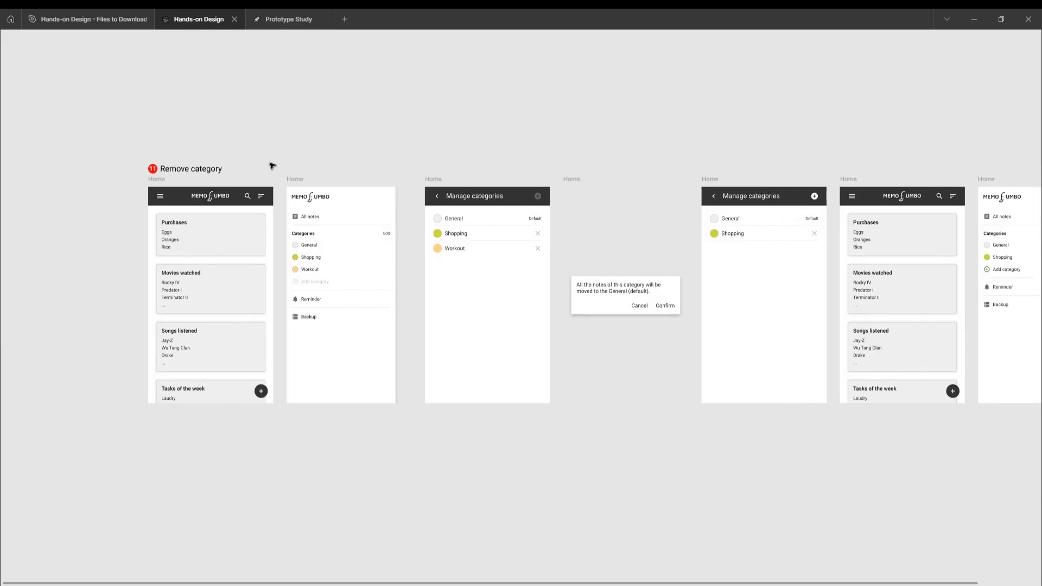
pyautogui.scroll(3, 327, 253)
pyautogui.scroll(5, 328, 254)
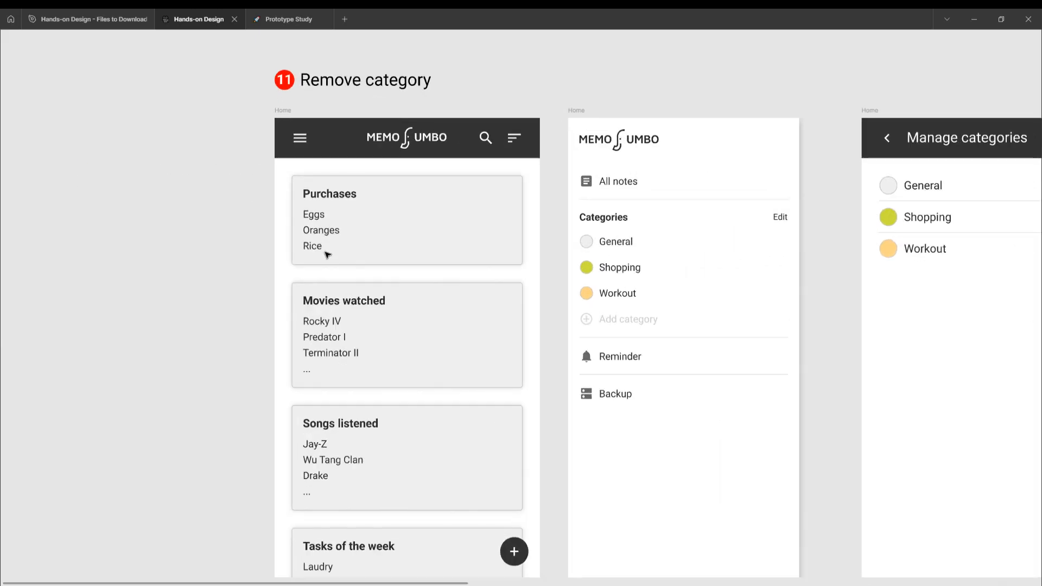
pyautogui.scroll(-1, 329, 255)
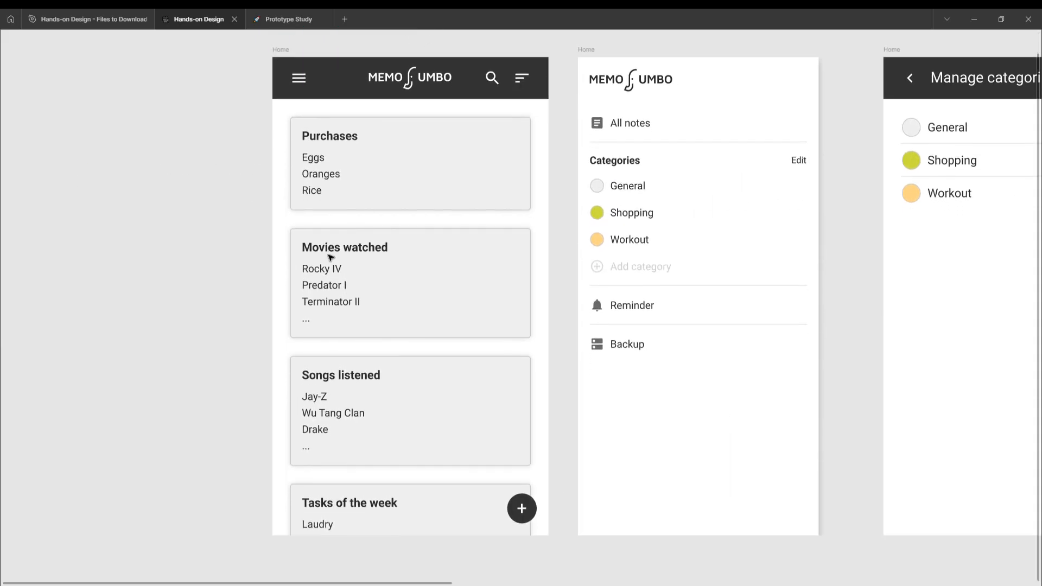
pyautogui.scroll(1, 330, 257)
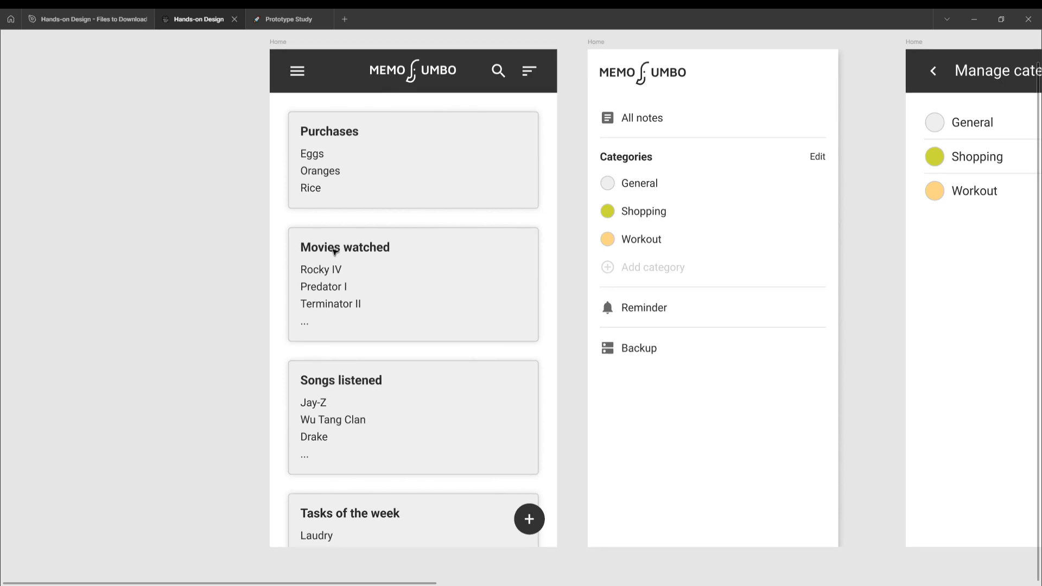
pyautogui.hscroll(5, 435, 255)
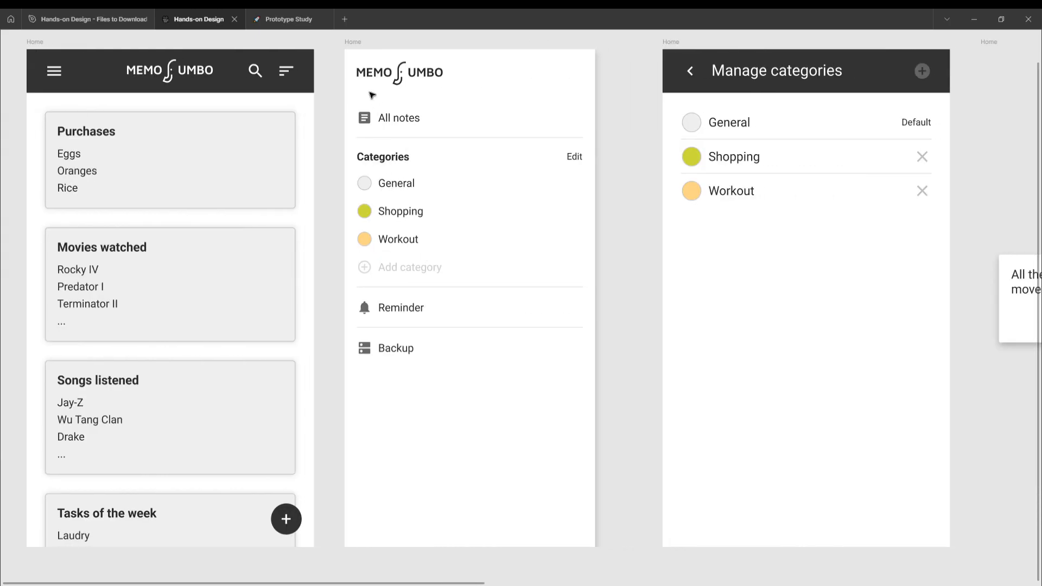
# - Show the editor interface and toggle the white FFFFFF fill of the first side-menu frame on and off again
pyautogui.click(351, 43)
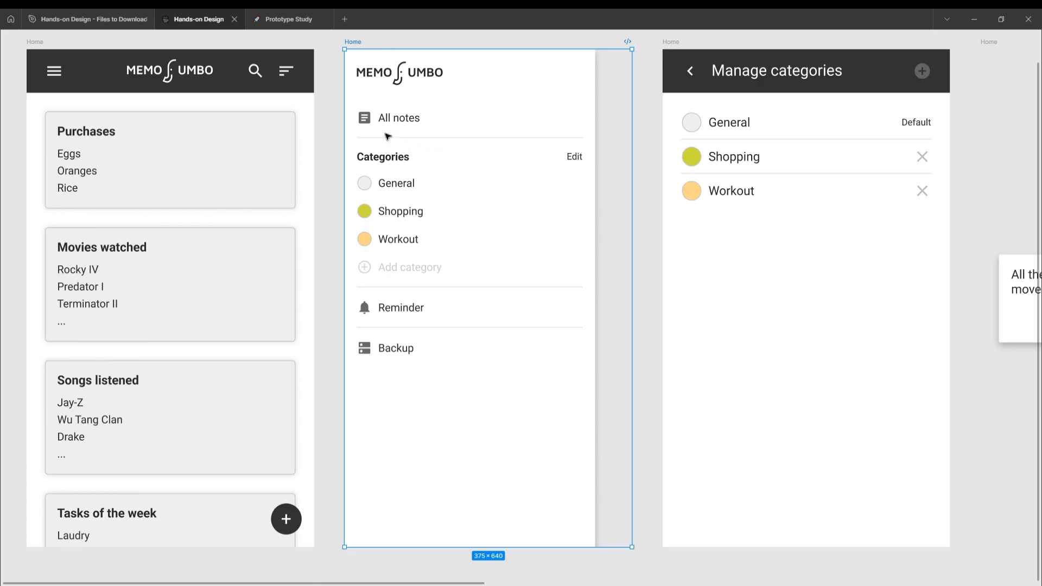
pyautogui.hotkey('ctrl', '\\')
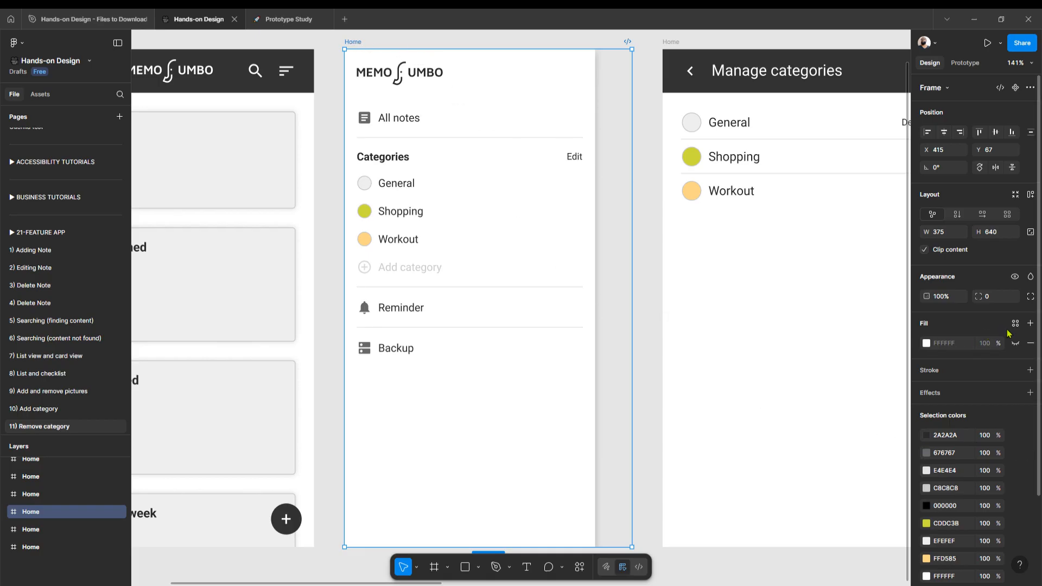
pyautogui.click(1015, 344)
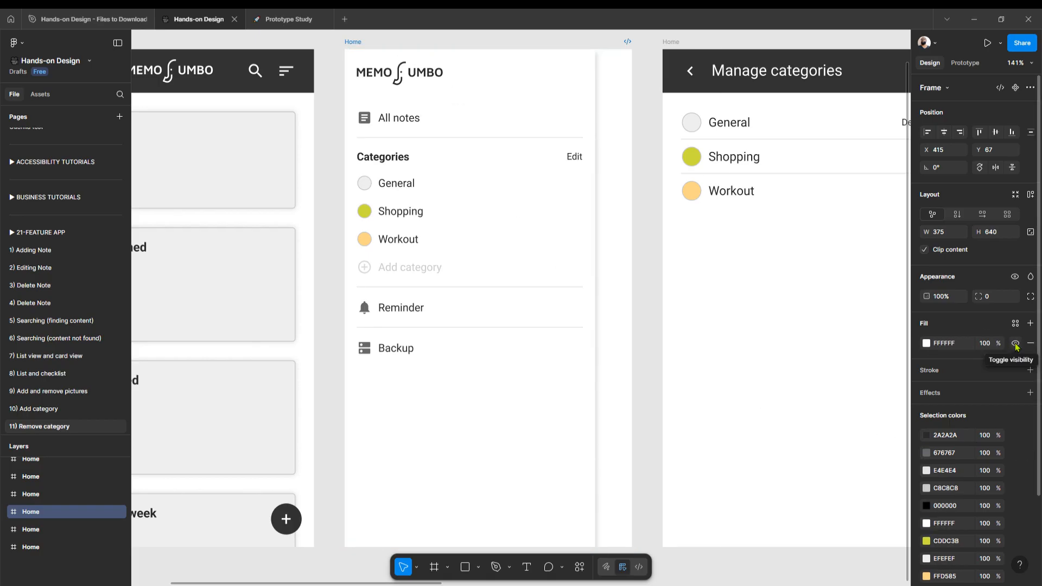
pyautogui.click(1015, 344)
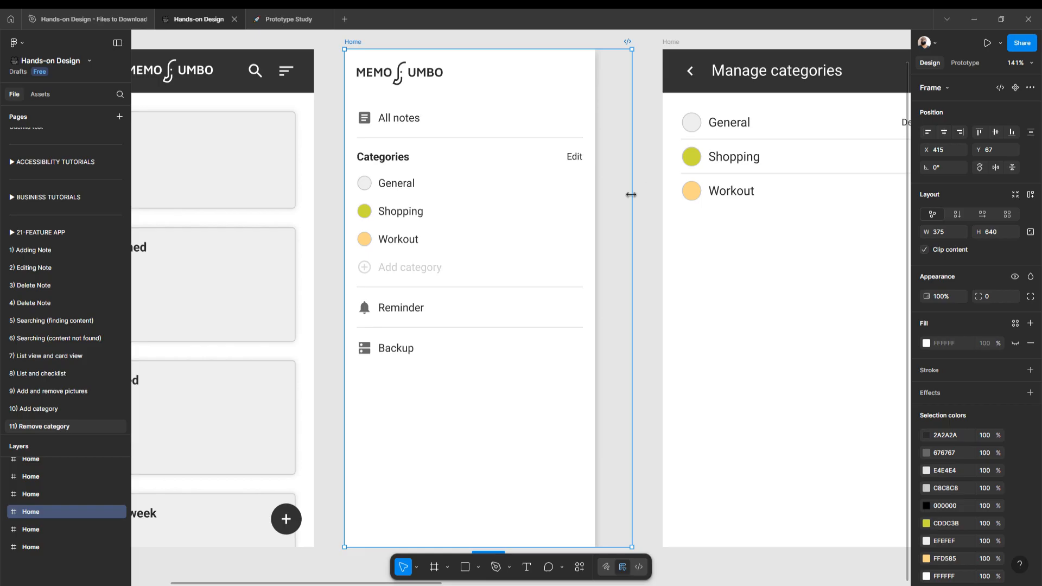
# - Toggle the white FFFFFF fill of the confirmation dialog's frame on and off again
pyautogui.hscroll(5, 632, 196)
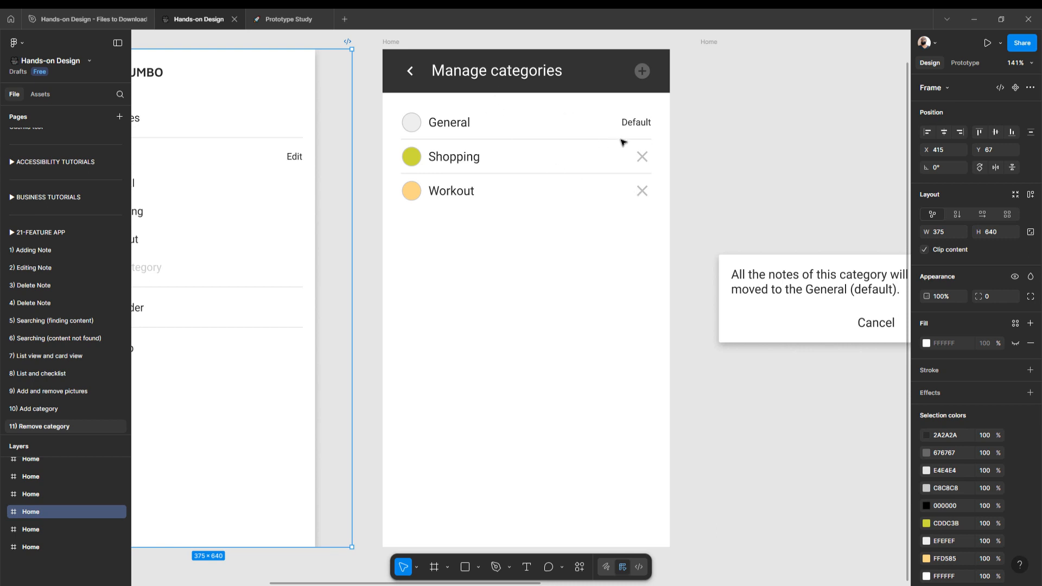
pyautogui.hscroll(5, 623, 142)
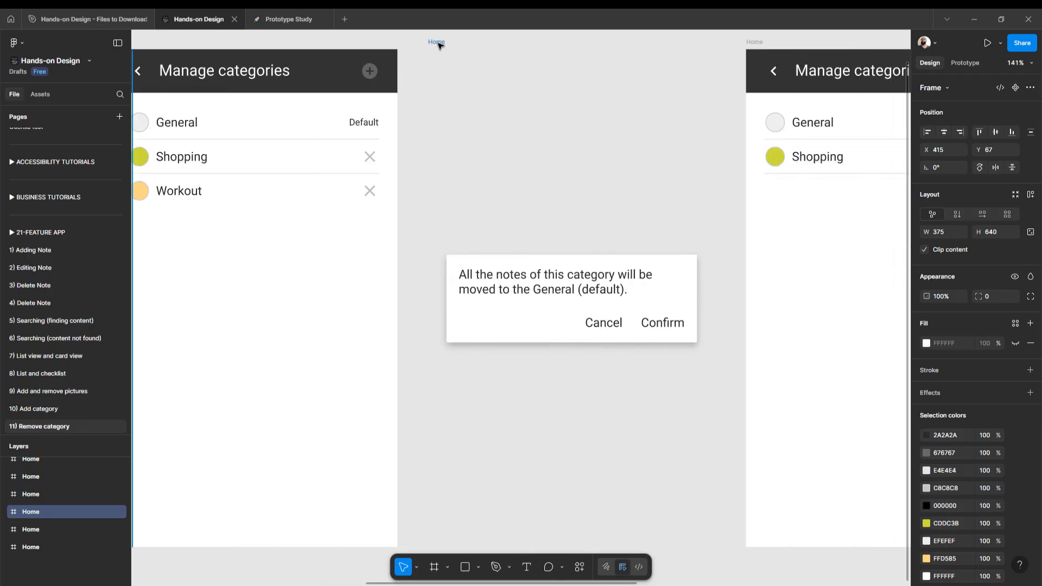
pyautogui.click(439, 43)
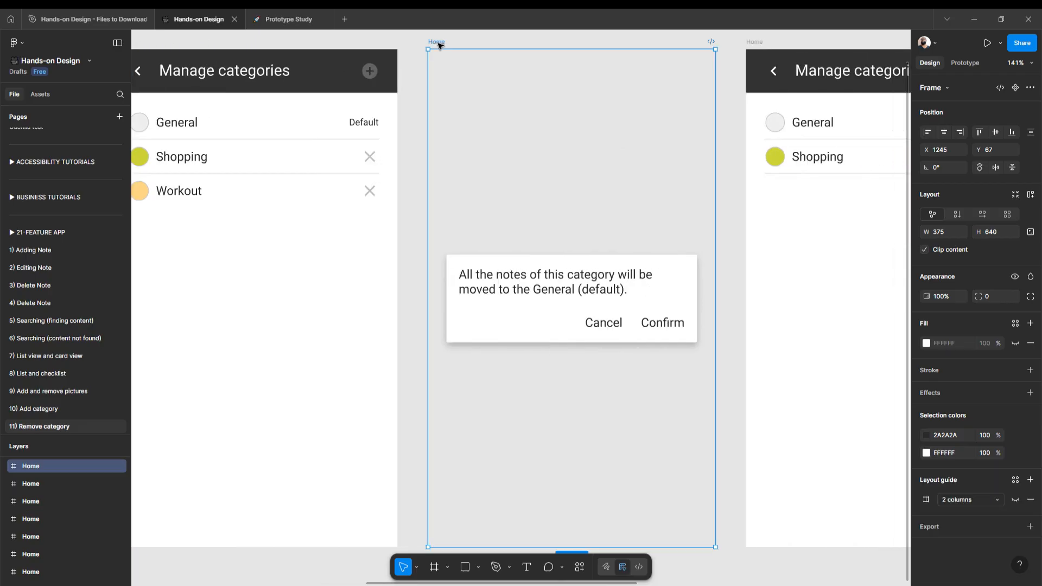
pyautogui.click(1015, 344)
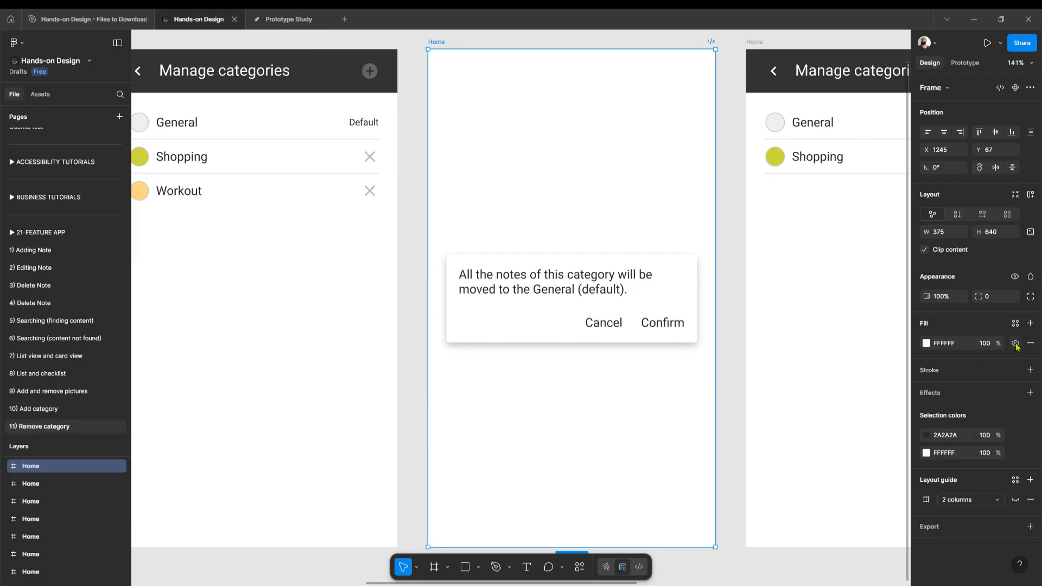
pyautogui.click(1015, 344)
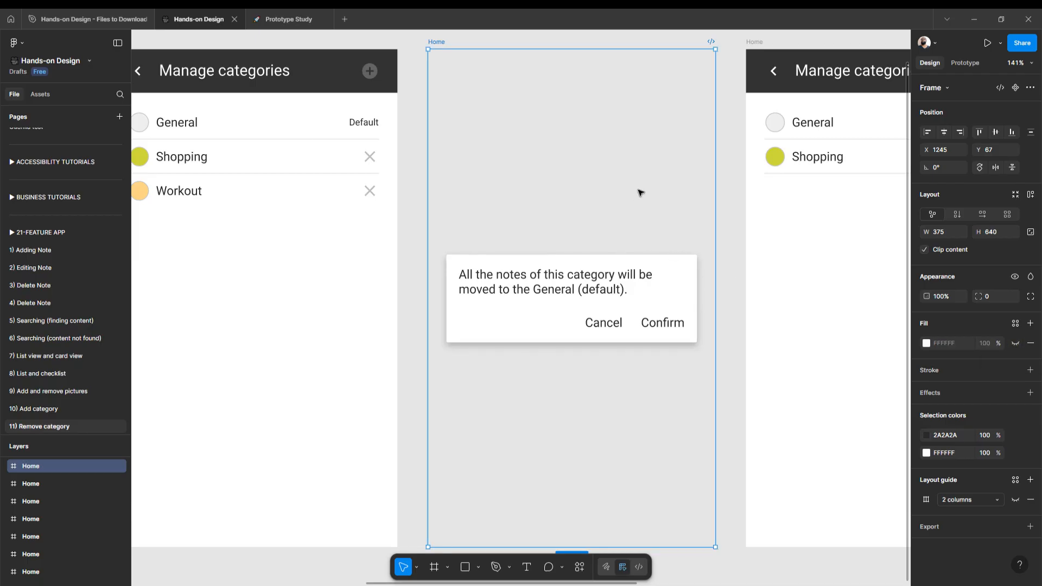
# - Select the first side-menu frame, the one listing Workout, and hide the editor interface
pyautogui.scroll(-5, 616, 193)
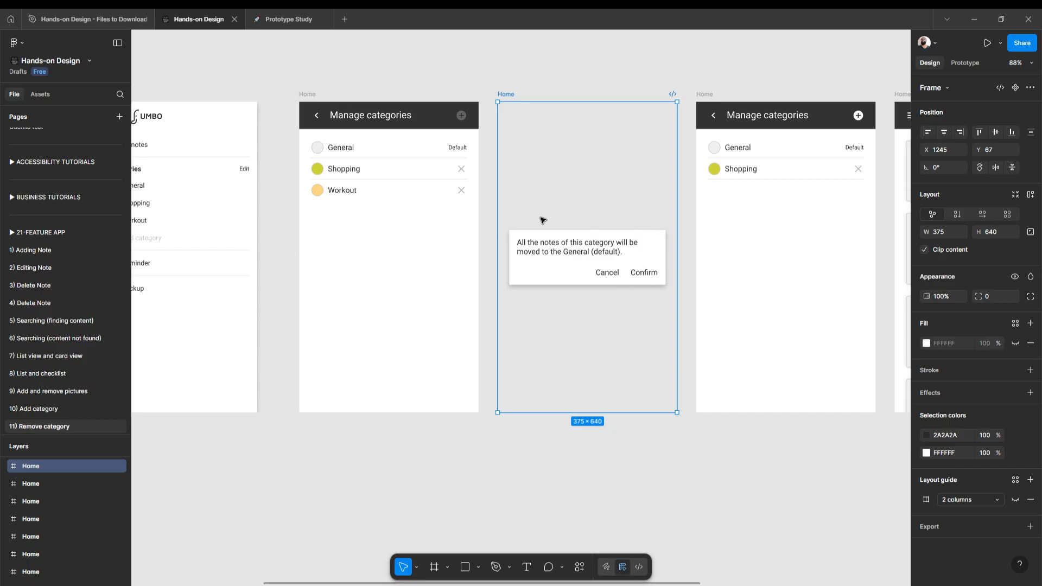
pyautogui.hscroll(-8, 543, 220)
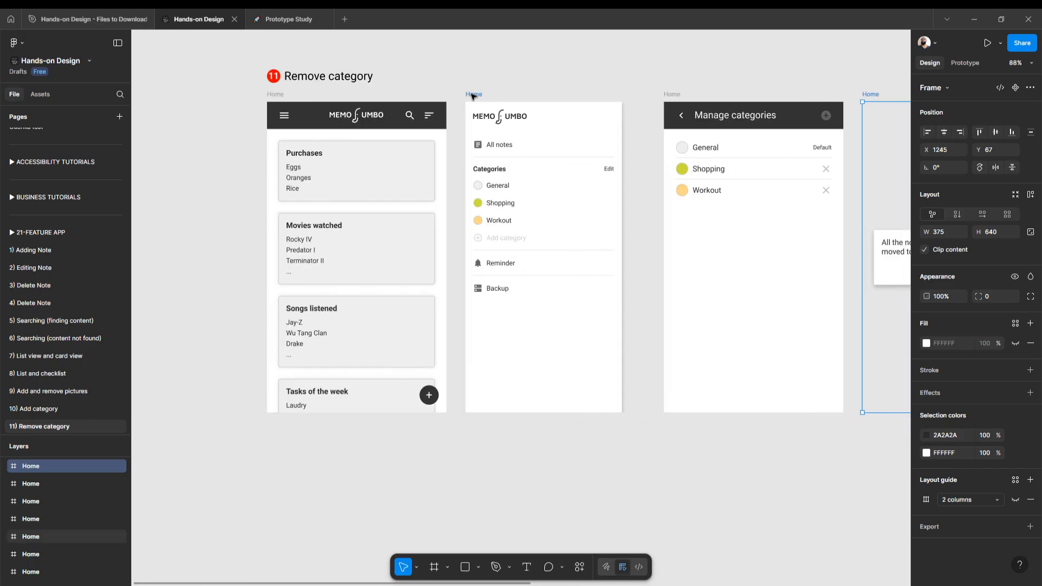
pyautogui.click(472, 96)
pyautogui.scroll(3, 501, 120)
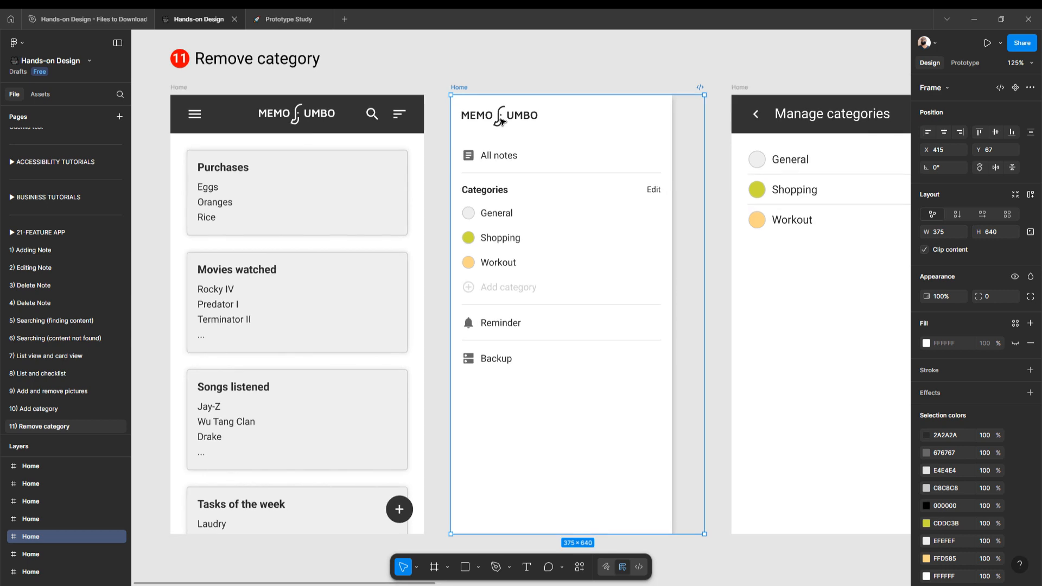
pyautogui.hotkey('ctrl', '\\')
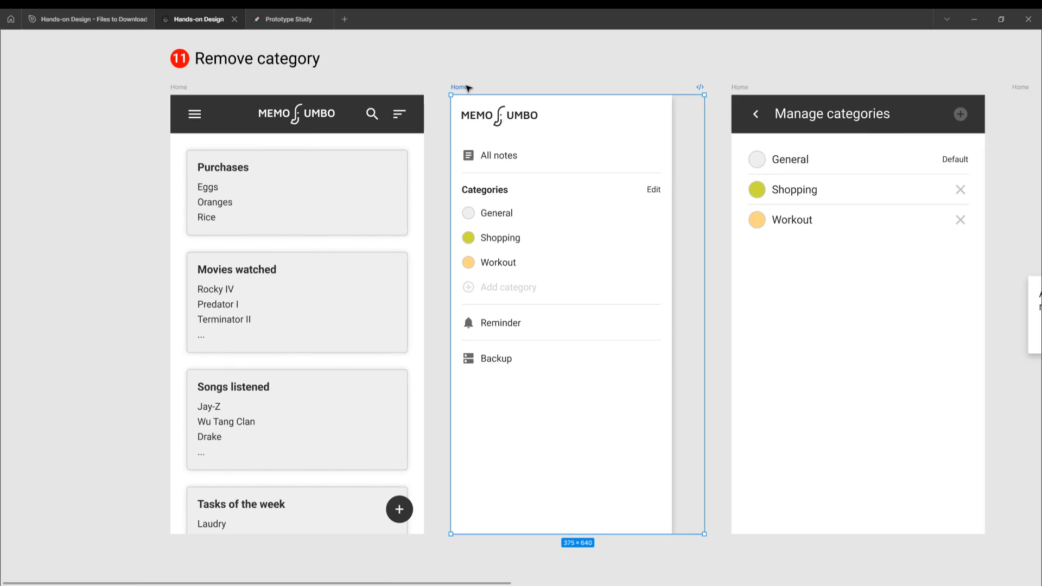
pyautogui.moveTo(466, 88)
pyautogui.mouseDown()
pyautogui.moveTo(282, 95)
pyautogui.moveTo(186, 84)
pyautogui.moveTo(465, 79)
pyautogui.moveTo(476, 88)
pyautogui.mouseUp()
# - Review the remaining frames of the Remove category flow and select the final side-menu frame with Add category enabled
pyautogui.hscroll(8, 551, 141)
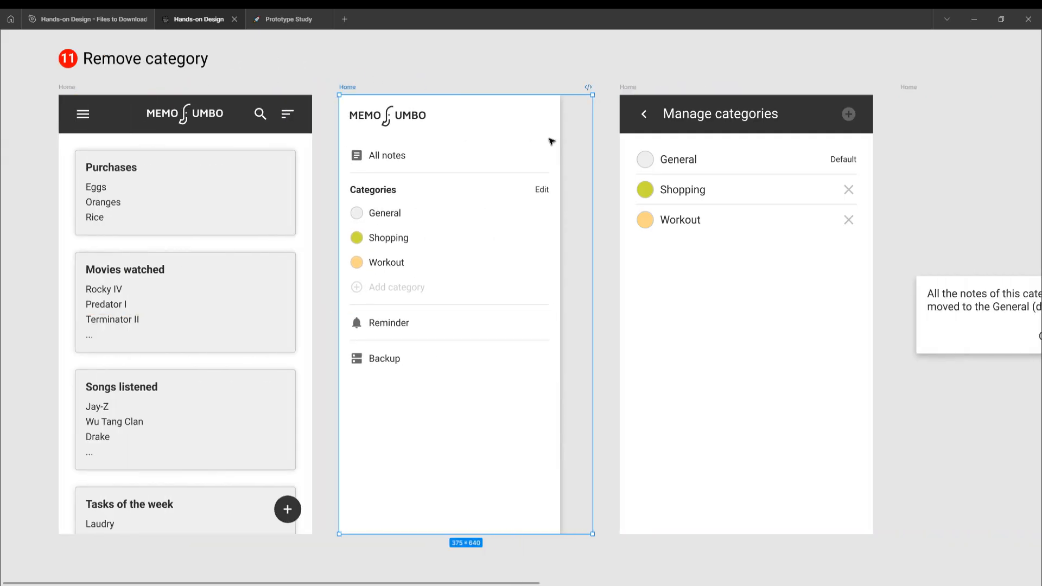
pyautogui.hscroll(13, 552, 141)
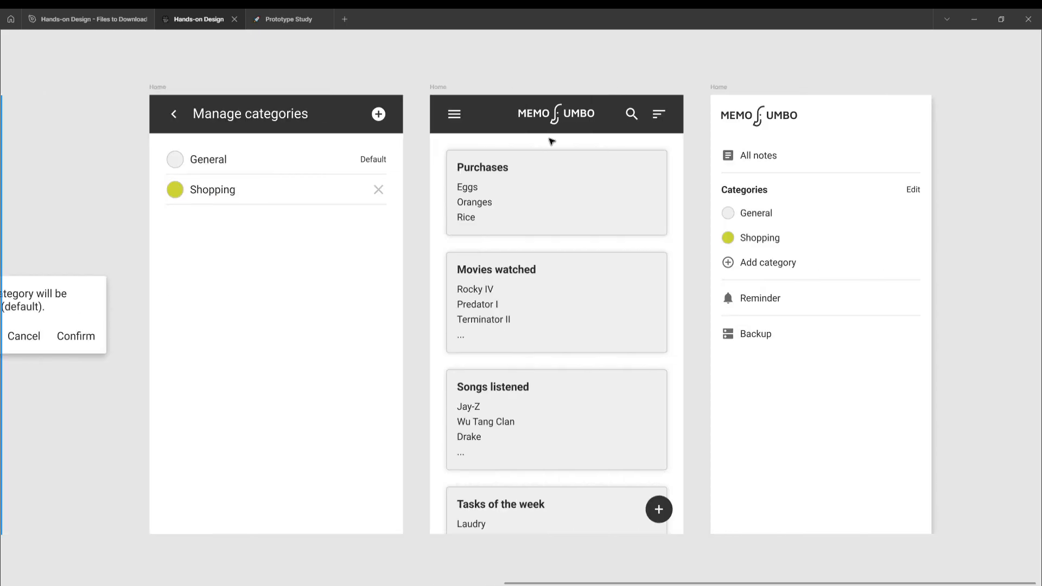
pyautogui.hscroll(-1, 405, 149)
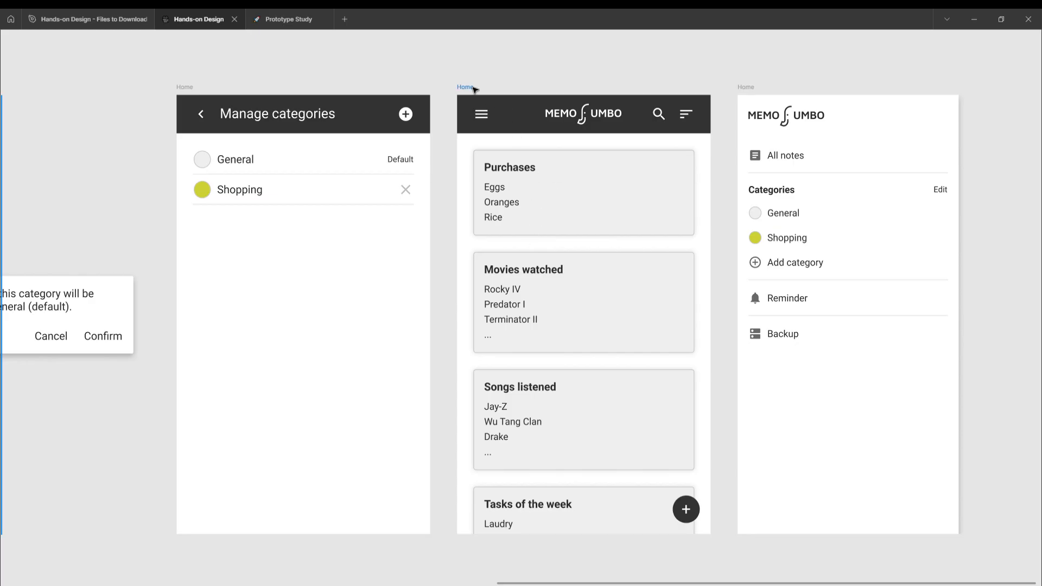
pyautogui.hscroll(6, 475, 89)
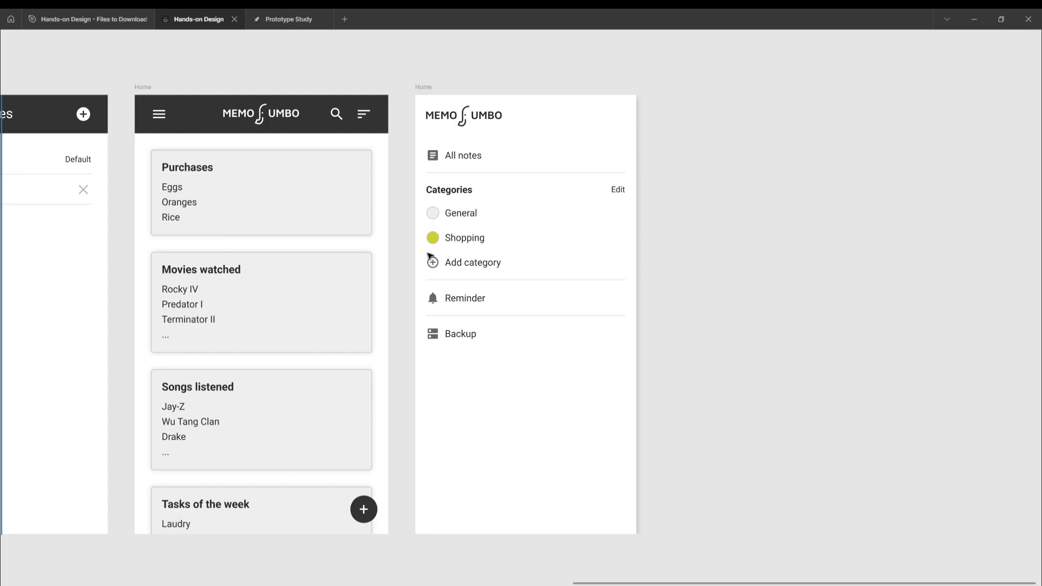
pyautogui.click(427, 89)
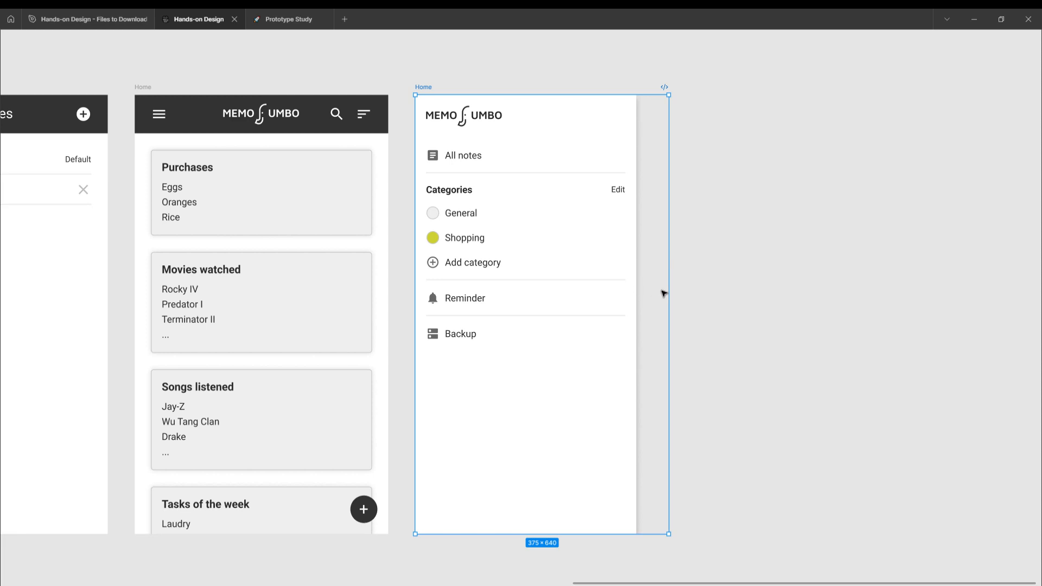
# - Show the editor interface, switch to prototype mode to display the frame connections, and hide the interface again
pyautogui.scroll(-5, 658, 220)
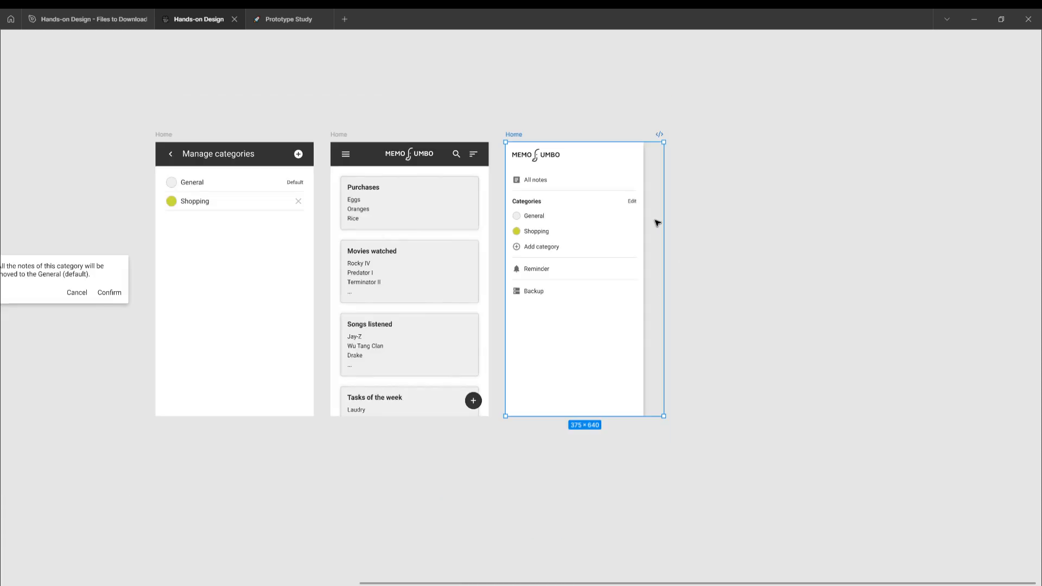
pyautogui.hscroll(-5, 655, 220)
pyautogui.hscroll(4, 659, 223)
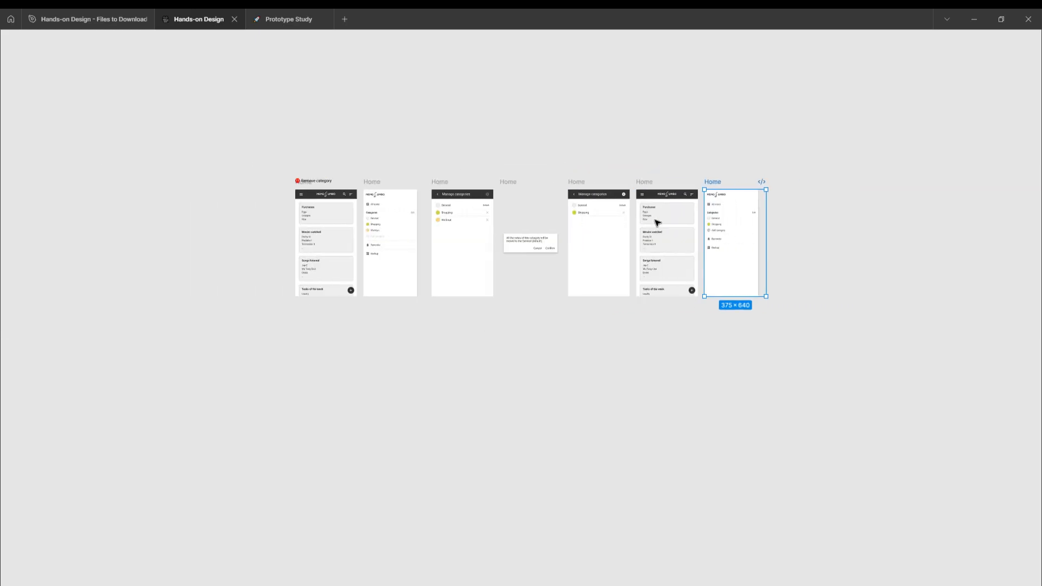
pyautogui.scroll(2, 673, 191)
pyautogui.scroll(3, 672, 191)
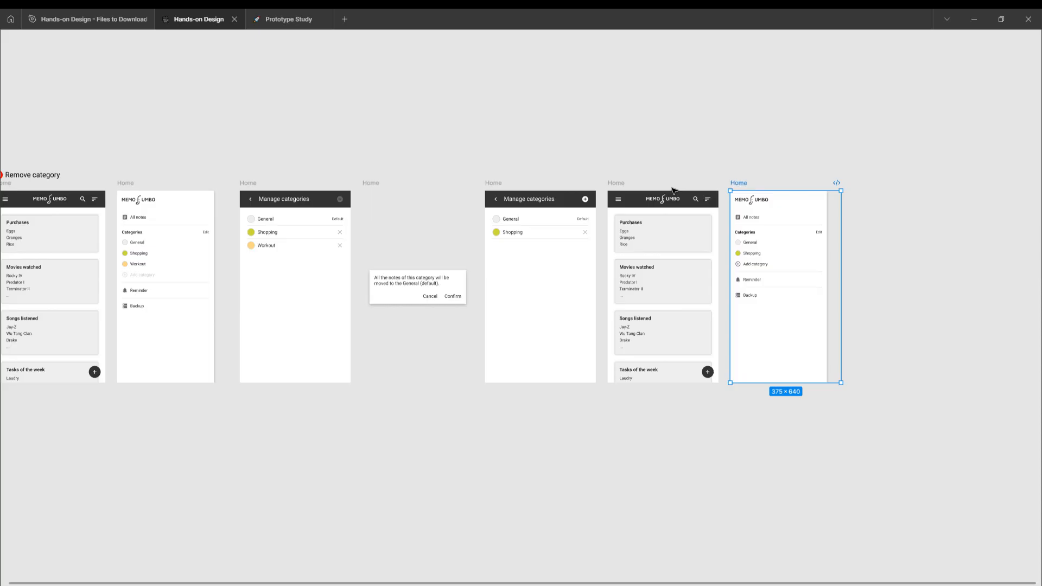
pyautogui.hotkey('ctrl', '\\')
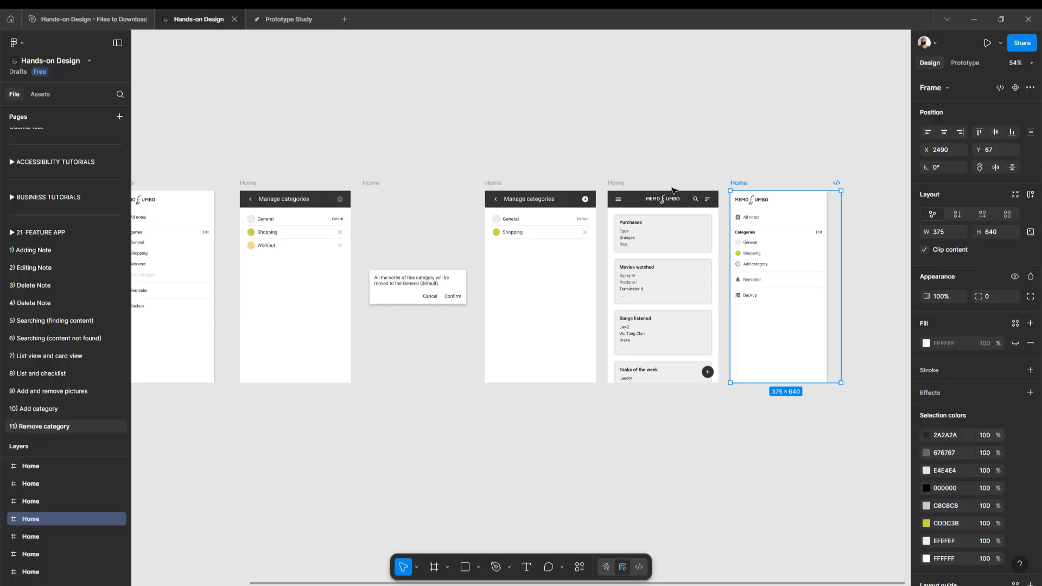
pyautogui.click(965, 64)
pyautogui.hscroll(-6, 679, 172)
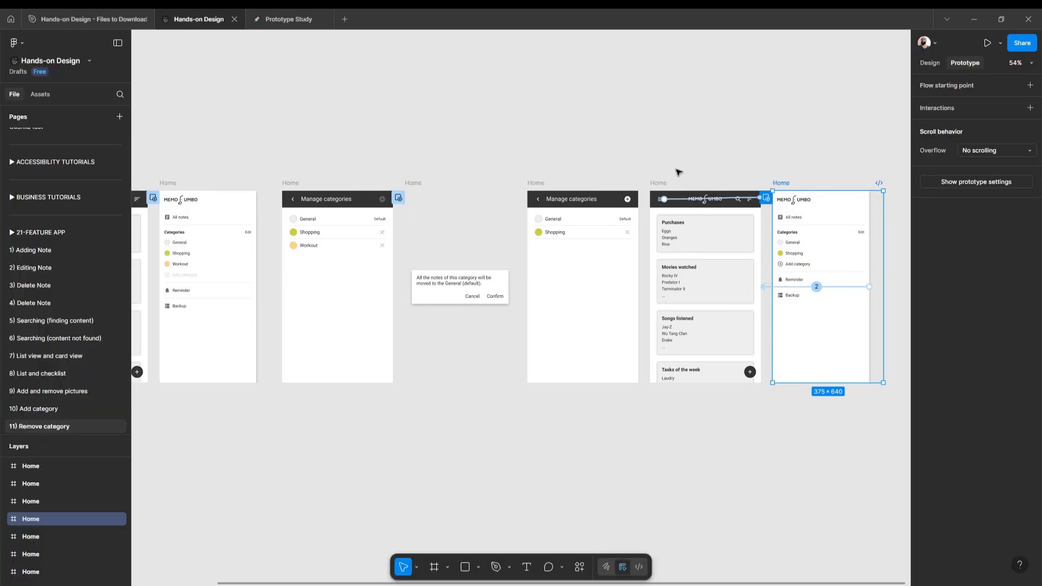
pyautogui.hscroll(-2, 679, 171)
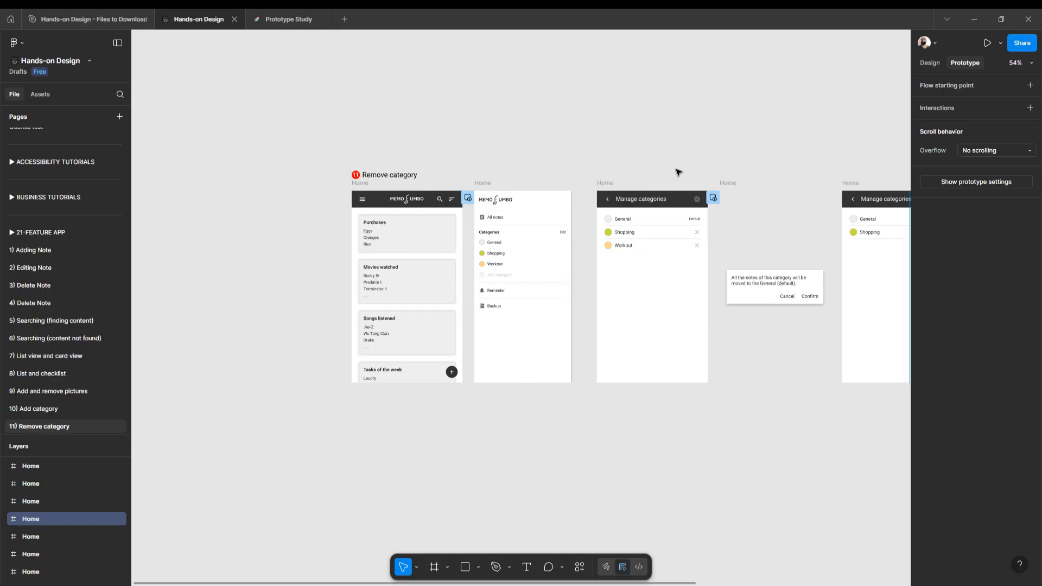
pyautogui.hotkey('ctrl', '\\')
# - Select the first Home frame and open the interaction linking its hamburger icon to the first side-menu overlay
pyautogui.scroll(4, 426, 185)
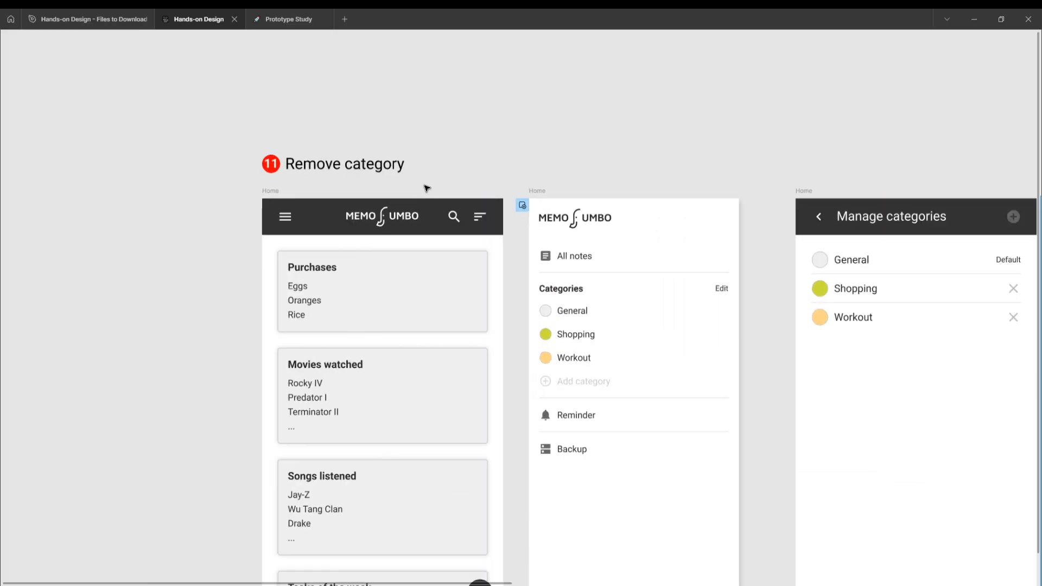
pyautogui.scroll(-2, 414, 192)
pyautogui.scroll(-1, 414, 193)
pyautogui.scroll(2, 414, 192)
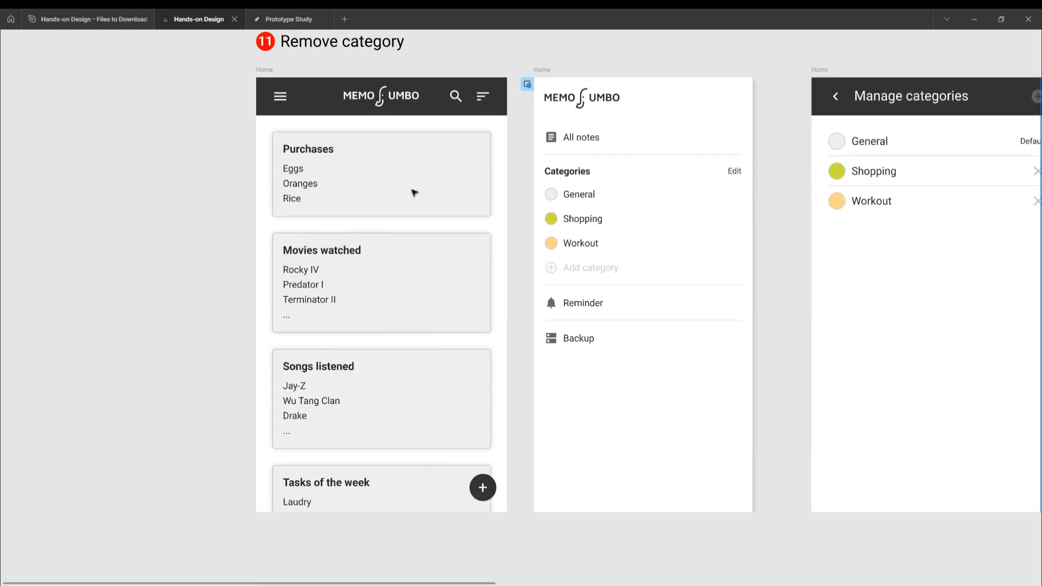
pyautogui.click(261, 67)
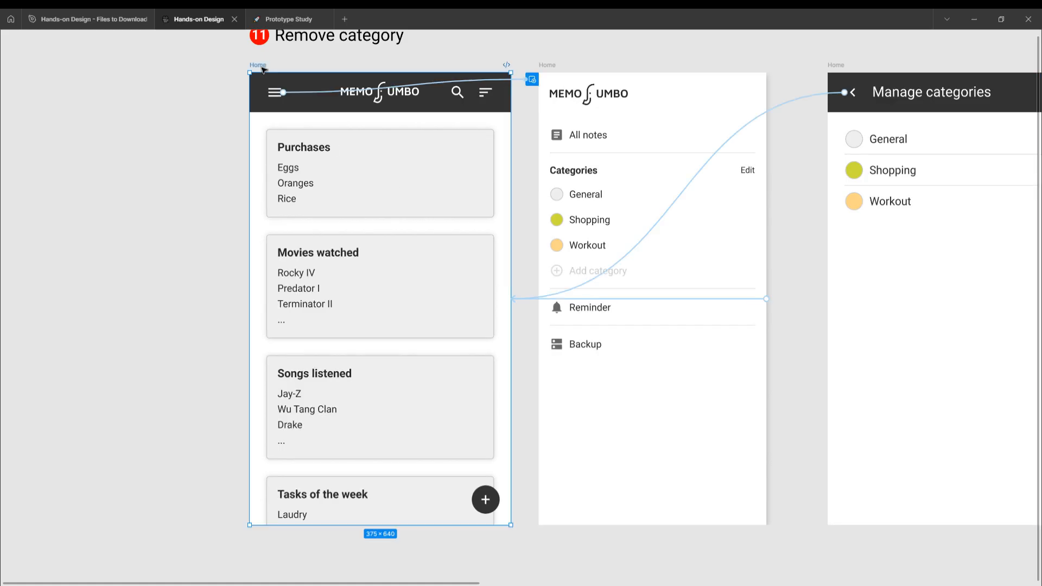
pyautogui.click(308, 93)
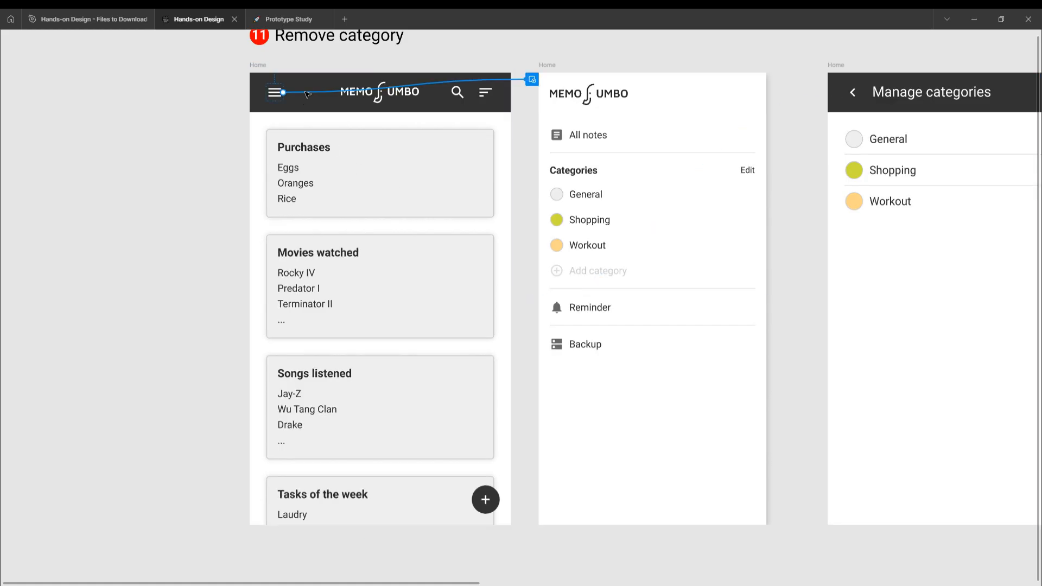
pyautogui.scroll(2, 265, 142)
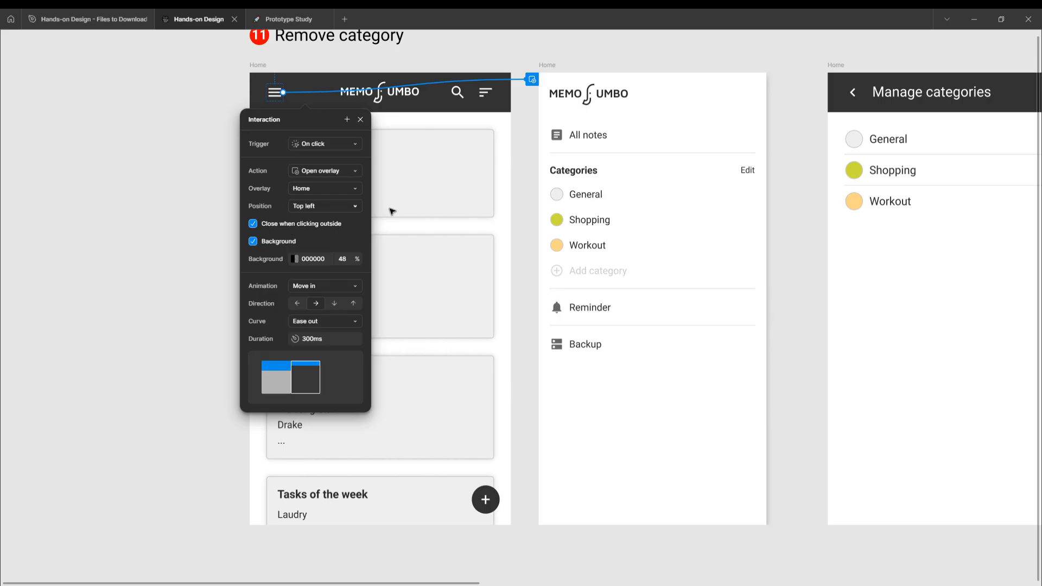
# - Reopen the hamburger icon's overlay interaction, switch its Background option off and on again, and close the details
pyautogui.click(550, 65)
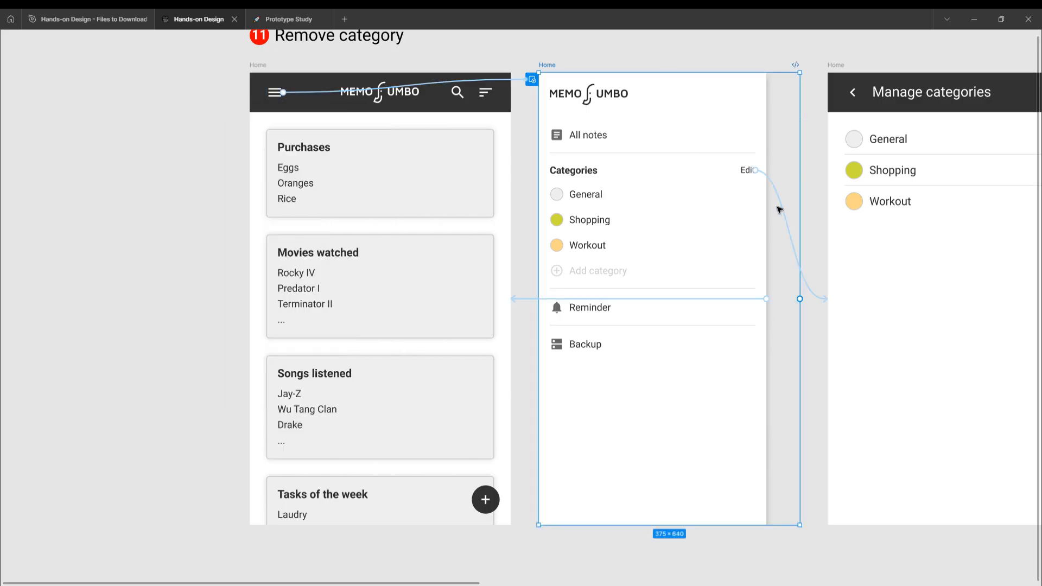
pyautogui.click(258, 65)
pyautogui.click(476, 82)
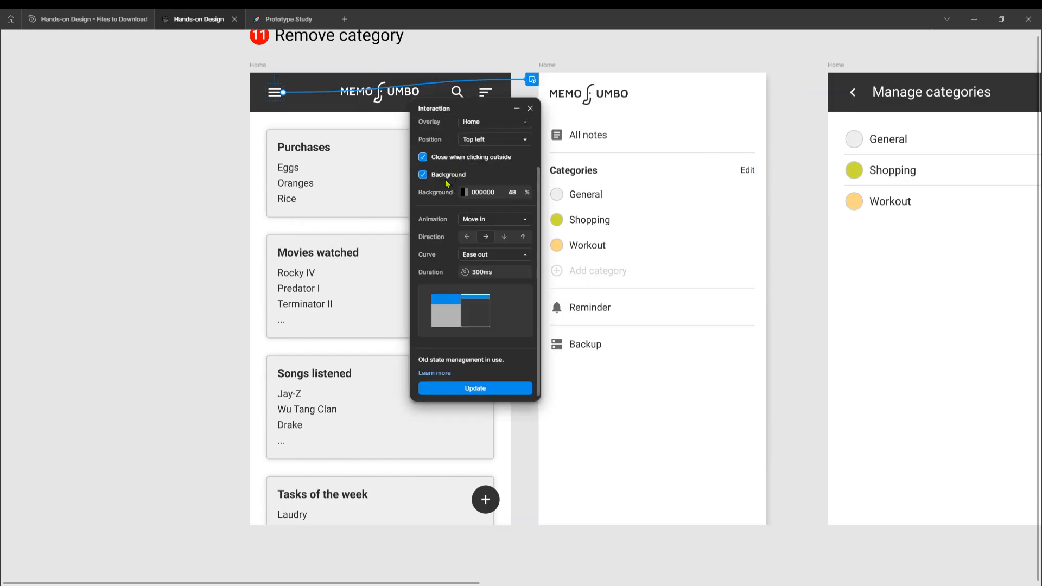
pyautogui.click(441, 176)
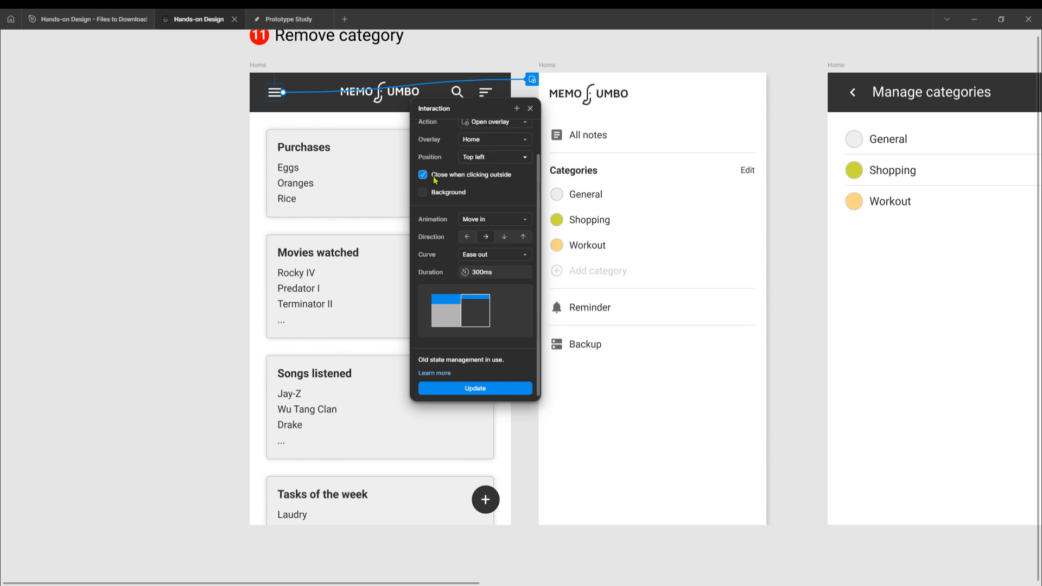
pyautogui.click(426, 193)
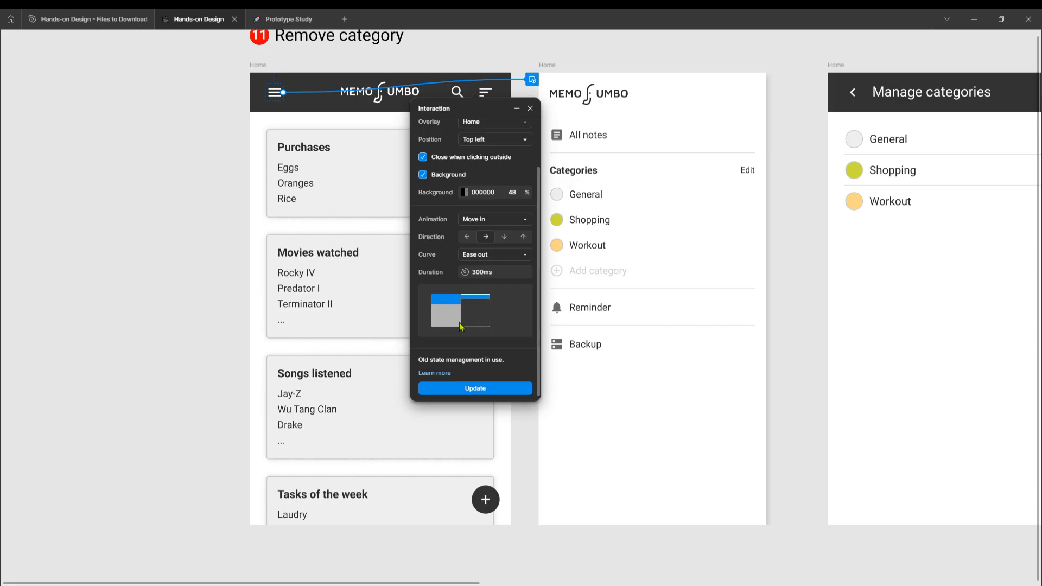
pyautogui.click(530, 109)
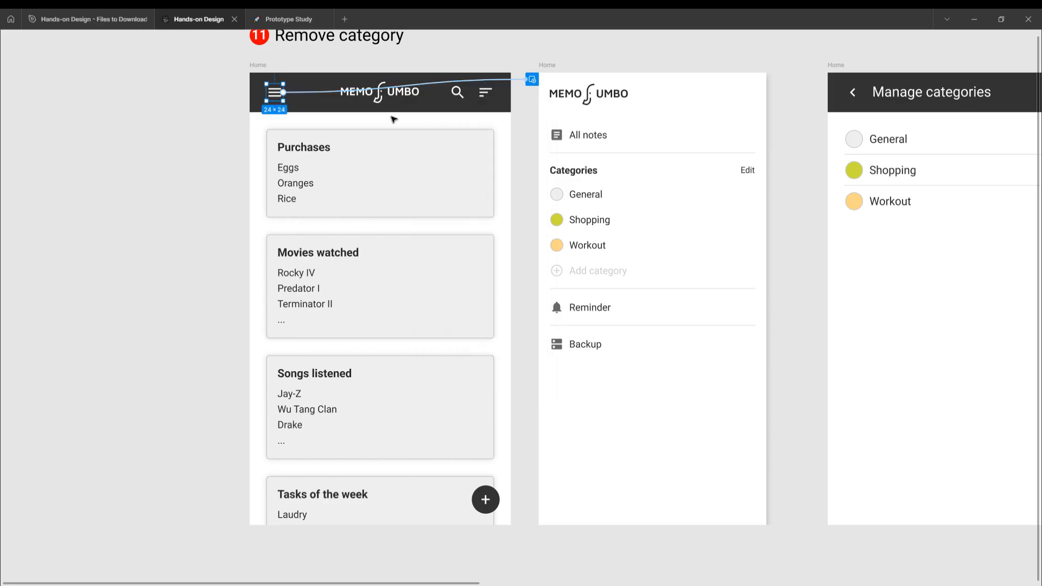
# - Inspect the interaction leading from the first side menu's edge back to the first Home frame
pyautogui.click(260, 65)
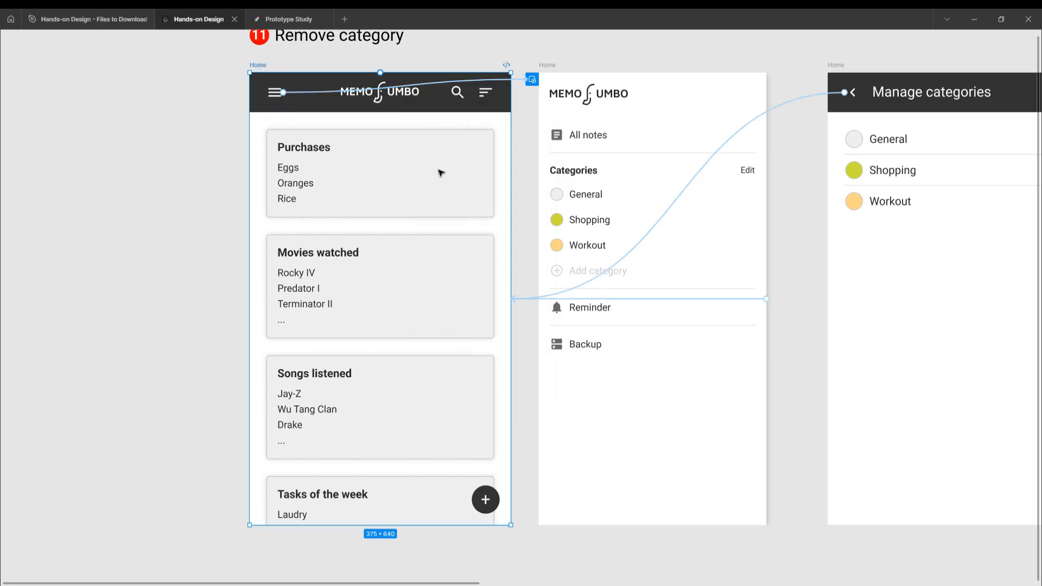
pyautogui.click(548, 65)
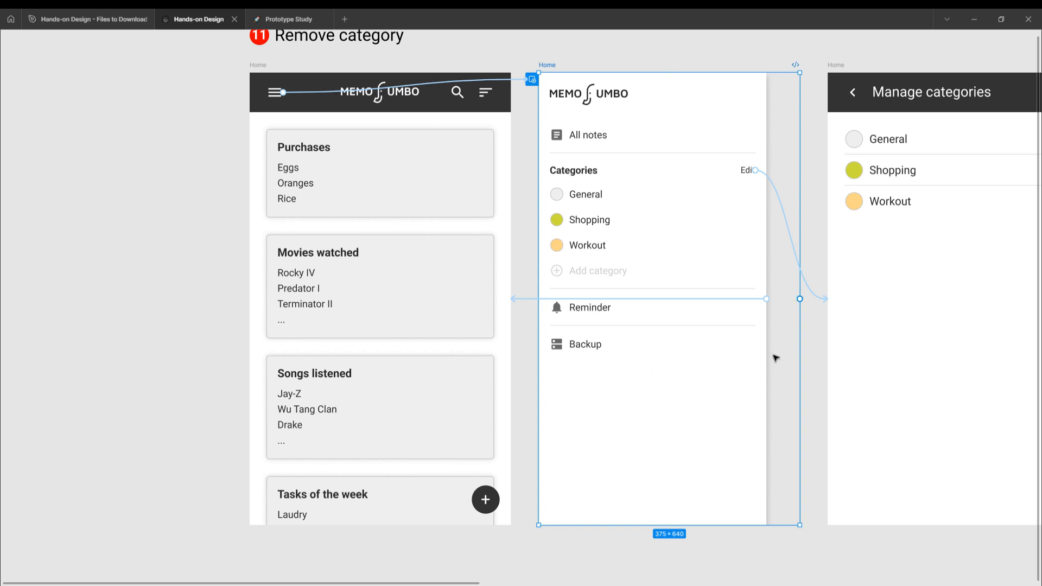
pyautogui.click(525, 299)
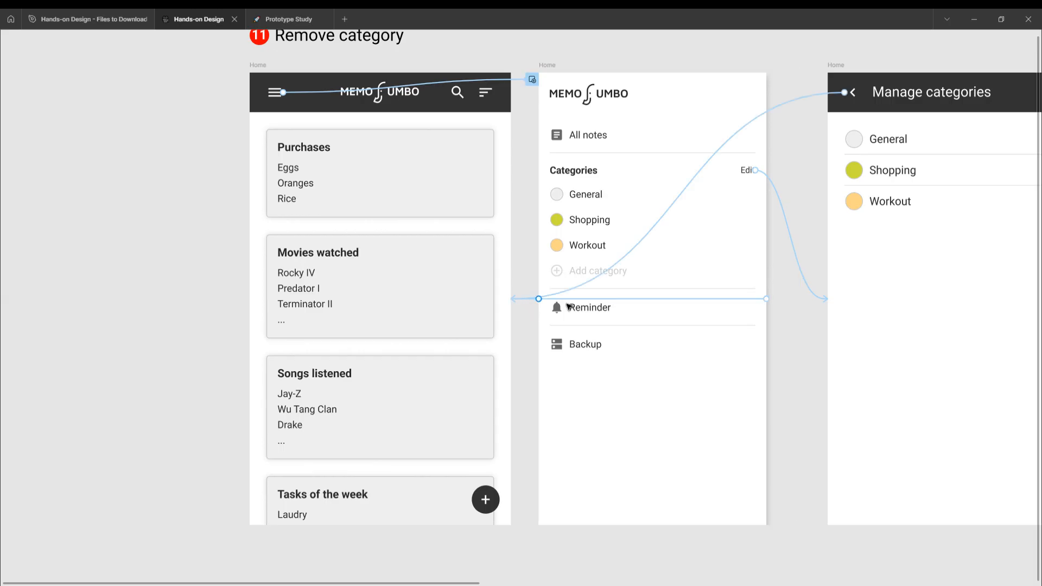
pyautogui.click(725, 298)
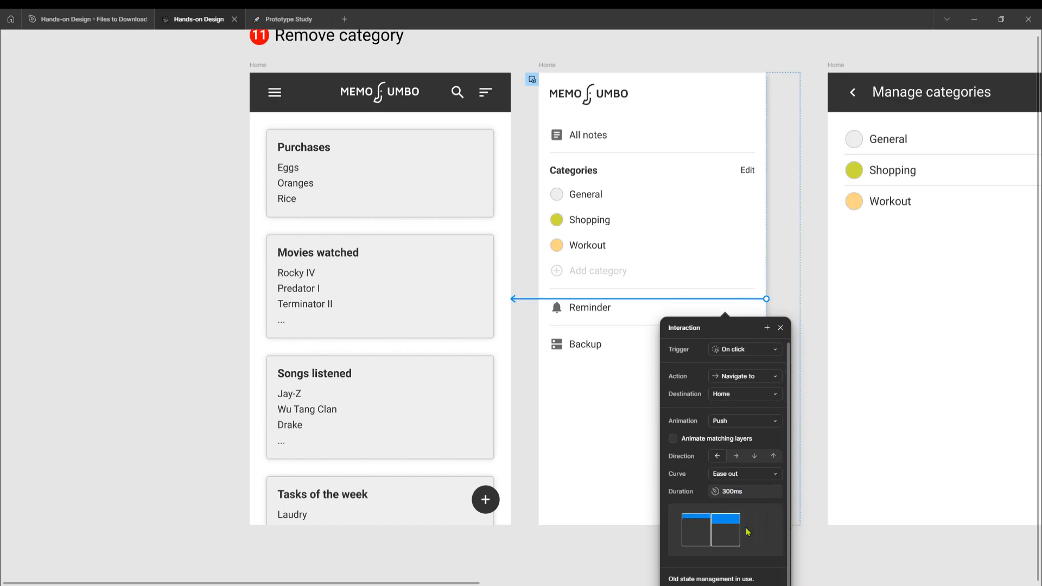
# - Inspect the interaction linking the Edit label in the first side menu to the Manage categories frame
pyautogui.click(547, 66)
pyautogui.hscroll(5, 542, 157)
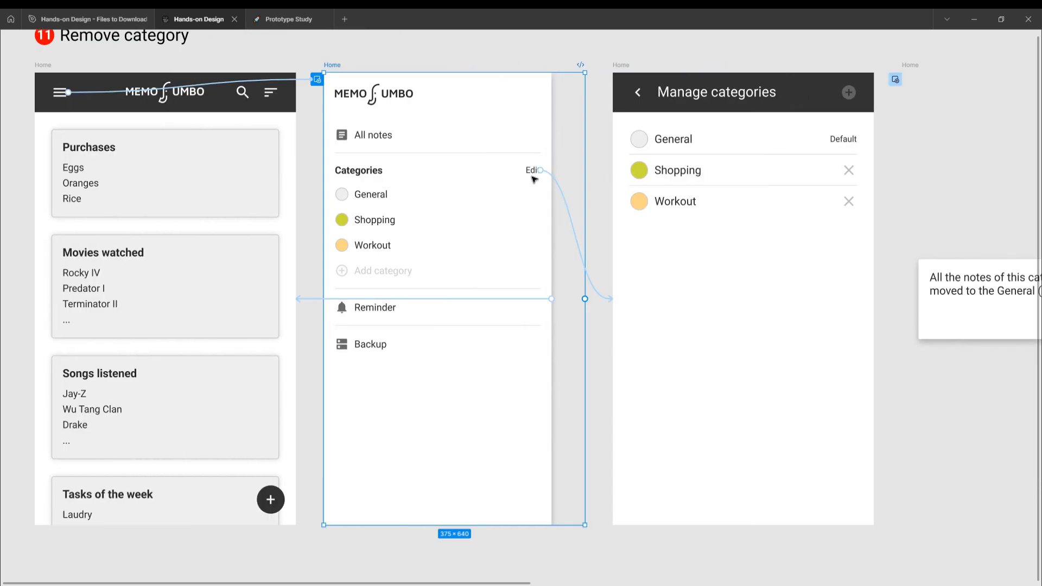
pyautogui.click(570, 215)
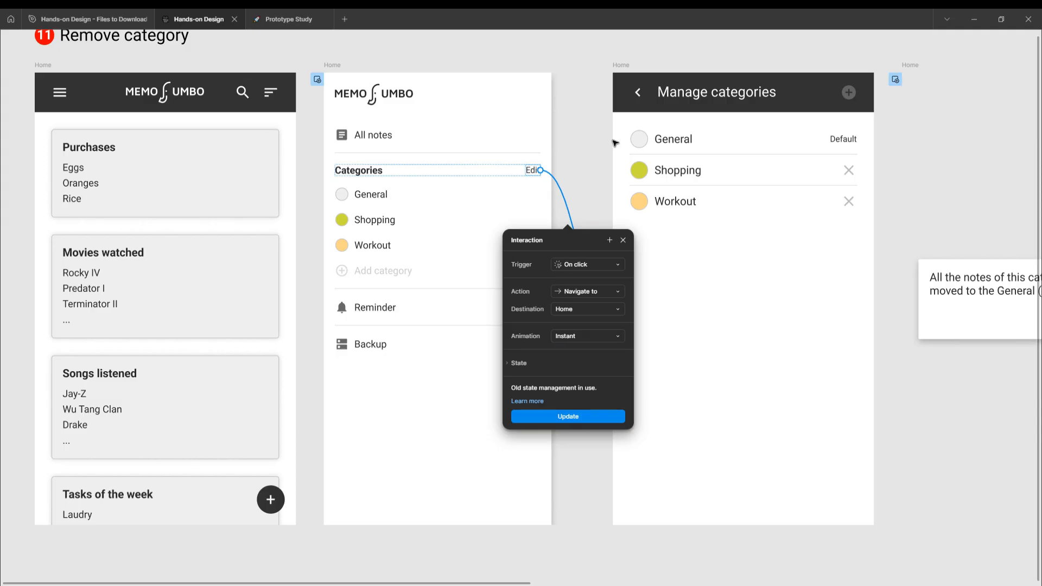
pyautogui.click(333, 65)
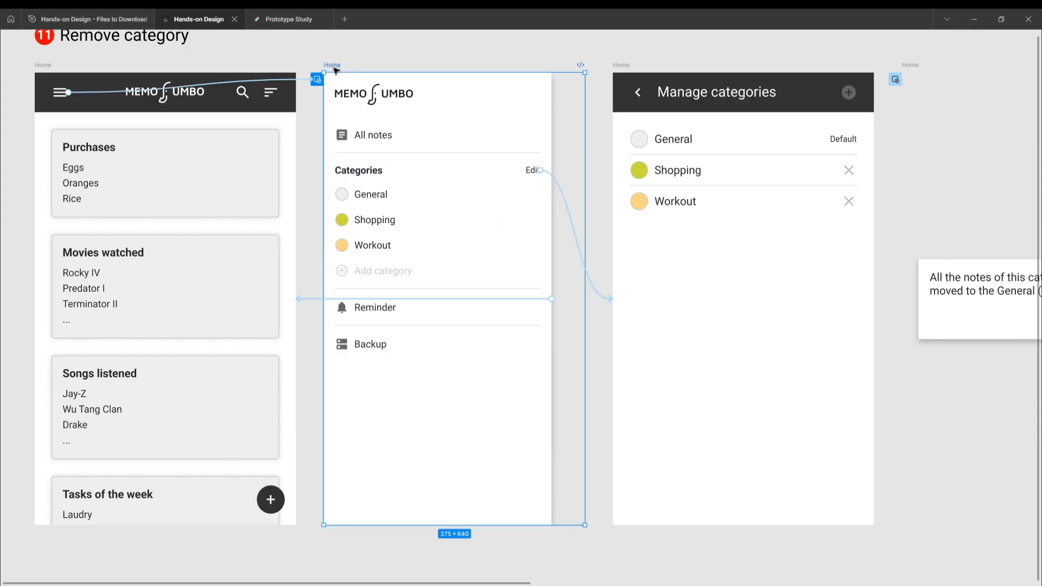
# - Inspect the interaction linking the first Manage categories frame's back arrow to the Home frame, and close its details
pyautogui.click(623, 66)
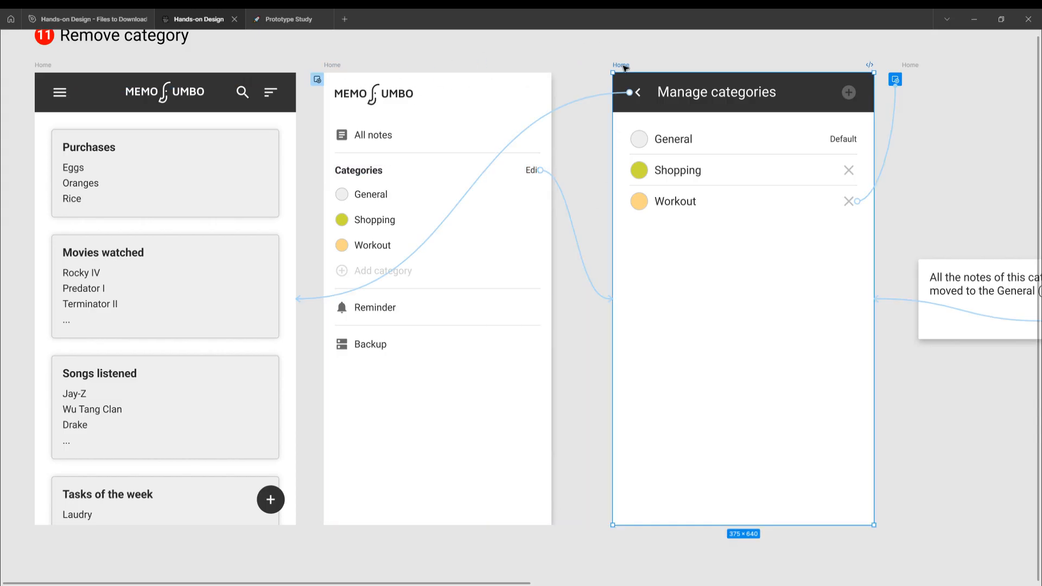
pyautogui.click(583, 102)
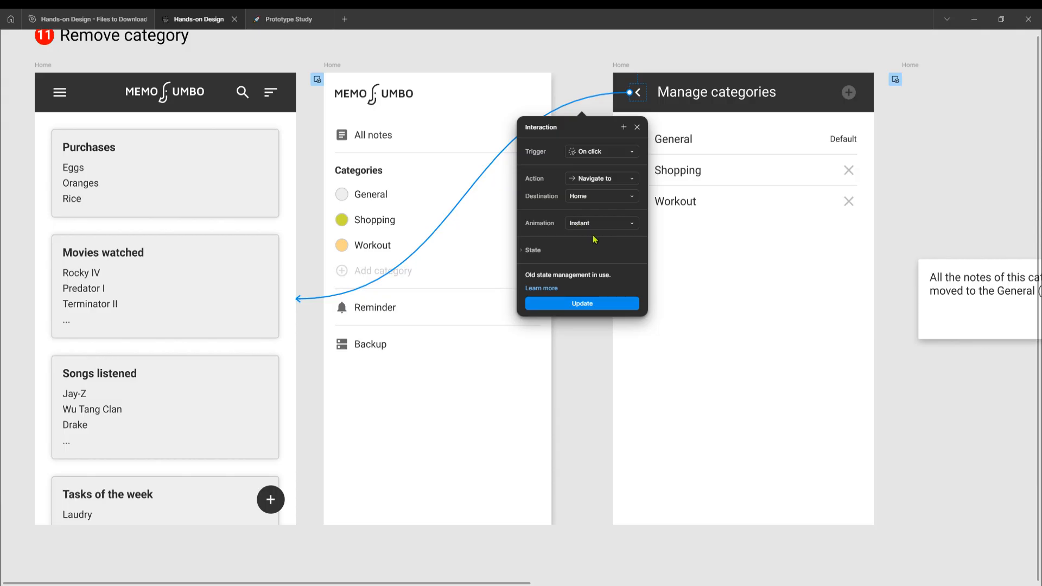
pyautogui.click(638, 127)
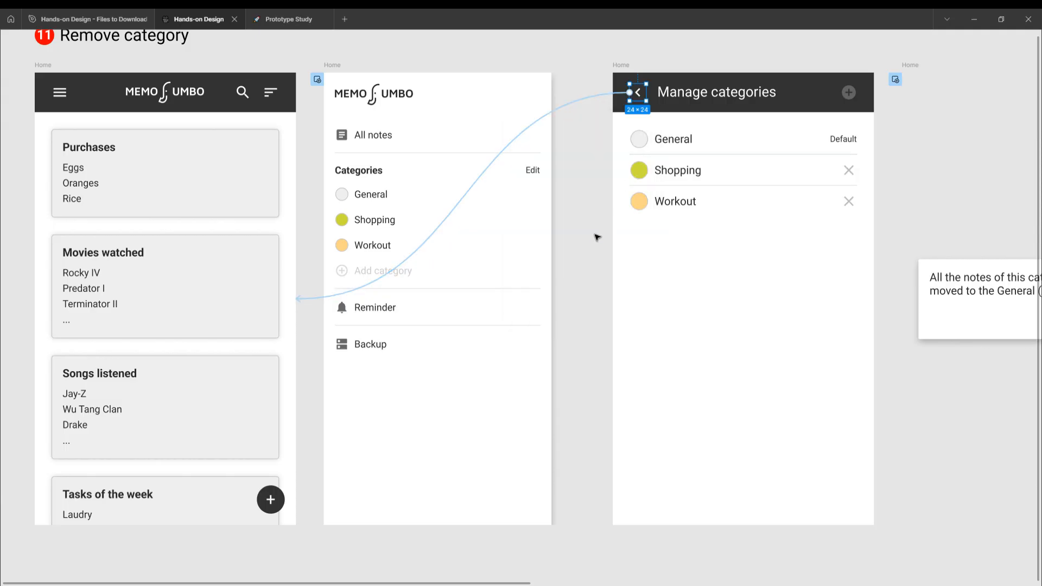
# - Inspect the overlay interaction linking the Workout row in Manage categories to the confirmation dialog
pyautogui.hscroll(5, 597, 238)
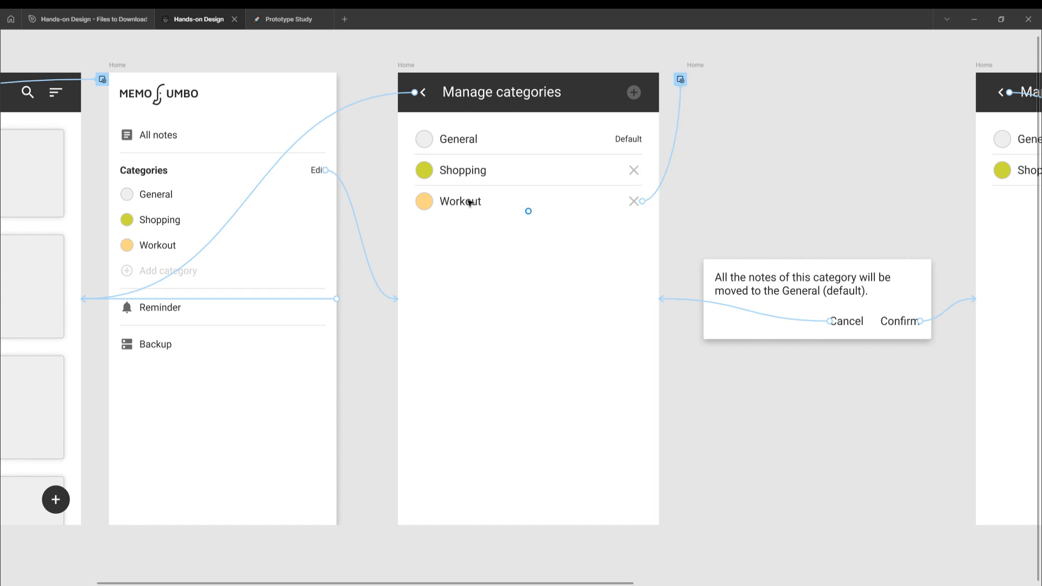
pyautogui.click(579, 205)
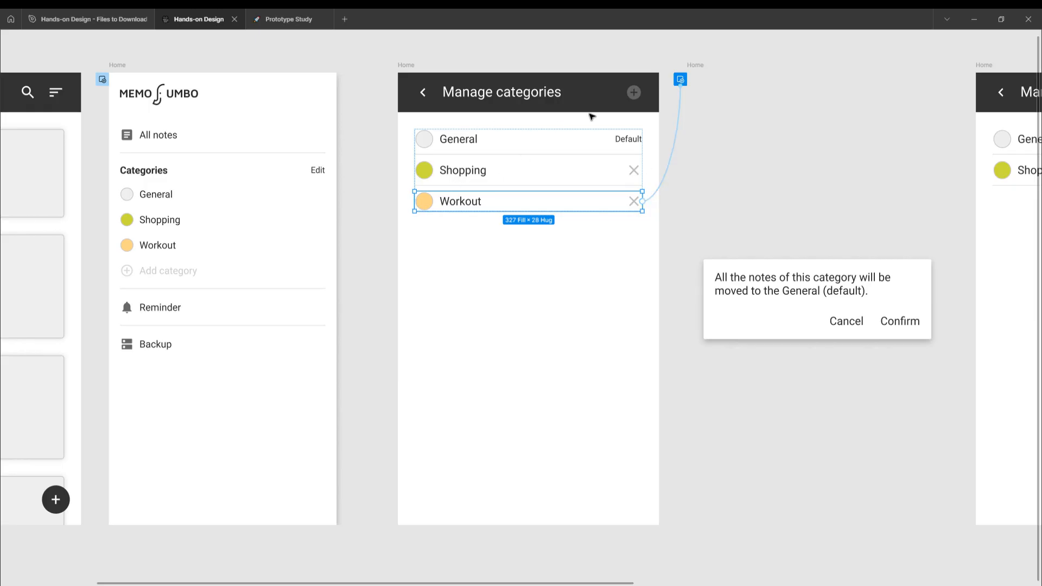
pyautogui.click(672, 167)
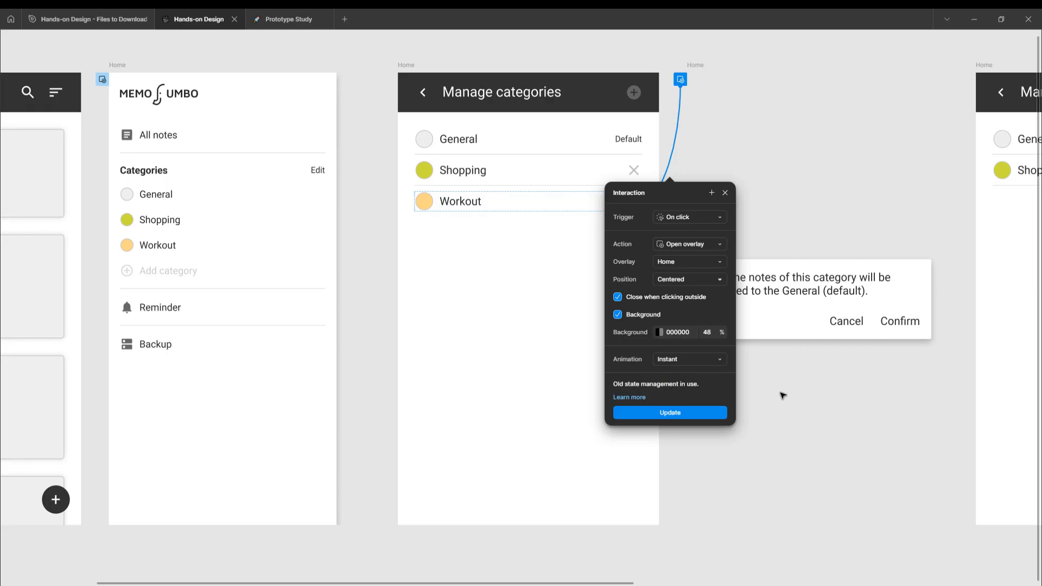
# - Inspect the interactions of the confirmation dialog's Cancel and Confirm labels, which lead to the two Manage categories frames
pyautogui.click(801, 335)
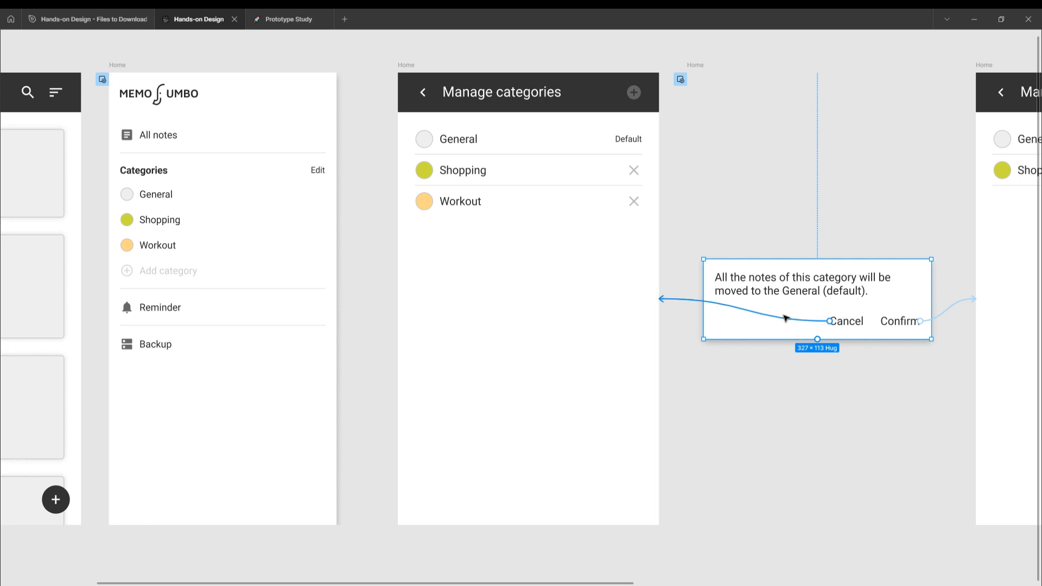
pyautogui.click(780, 320)
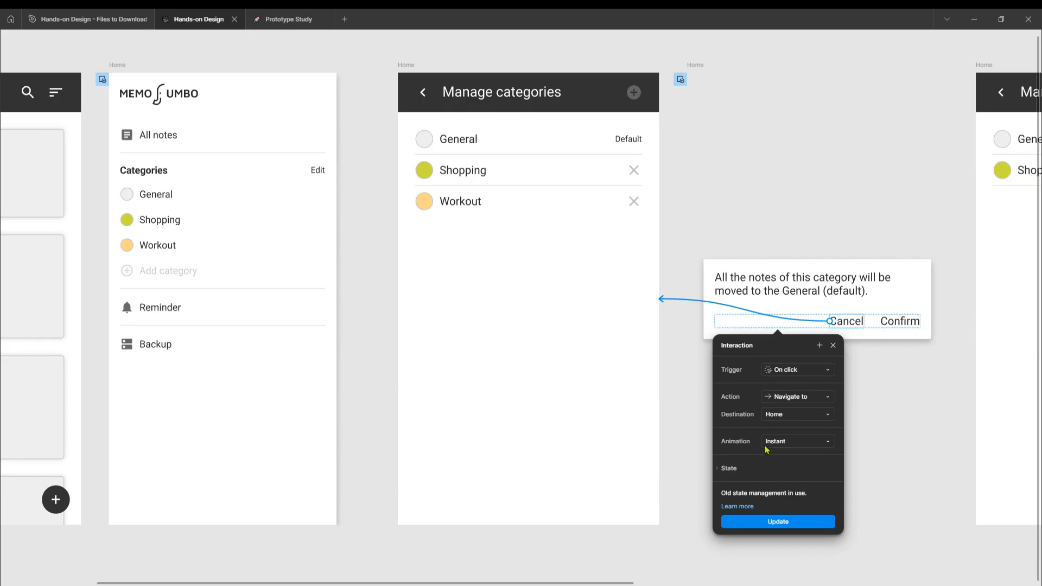
pyautogui.click(890, 323)
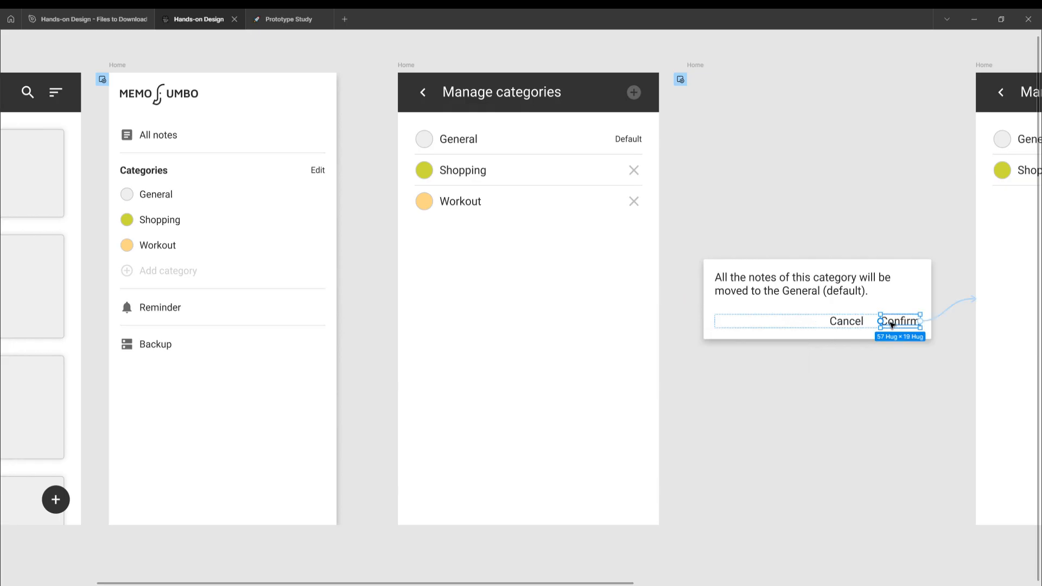
pyautogui.hscroll(3, 796, 366)
pyautogui.click(805, 309)
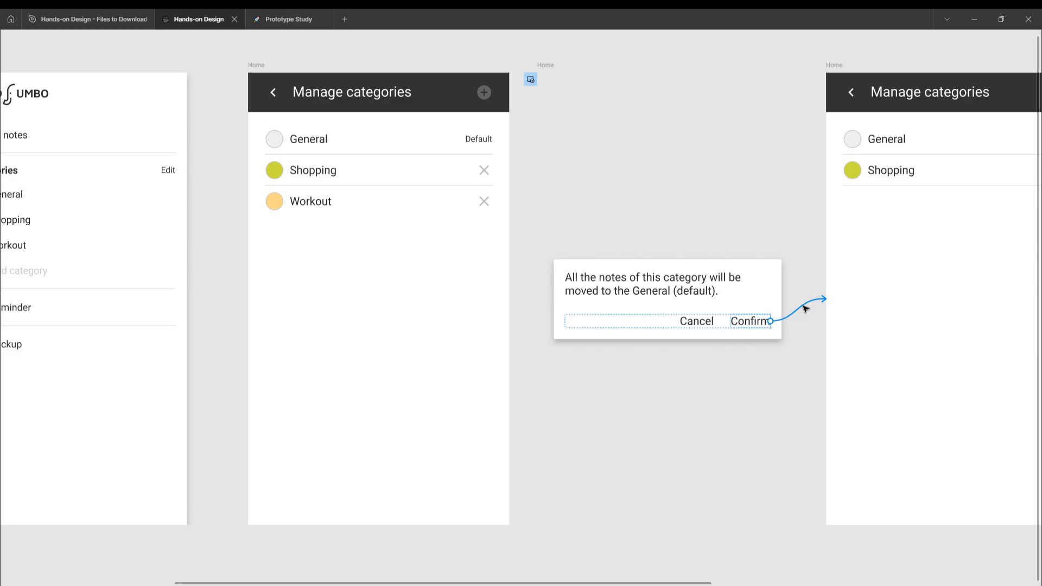
pyautogui.click(792, 317)
pyautogui.hscroll(3, 696, 334)
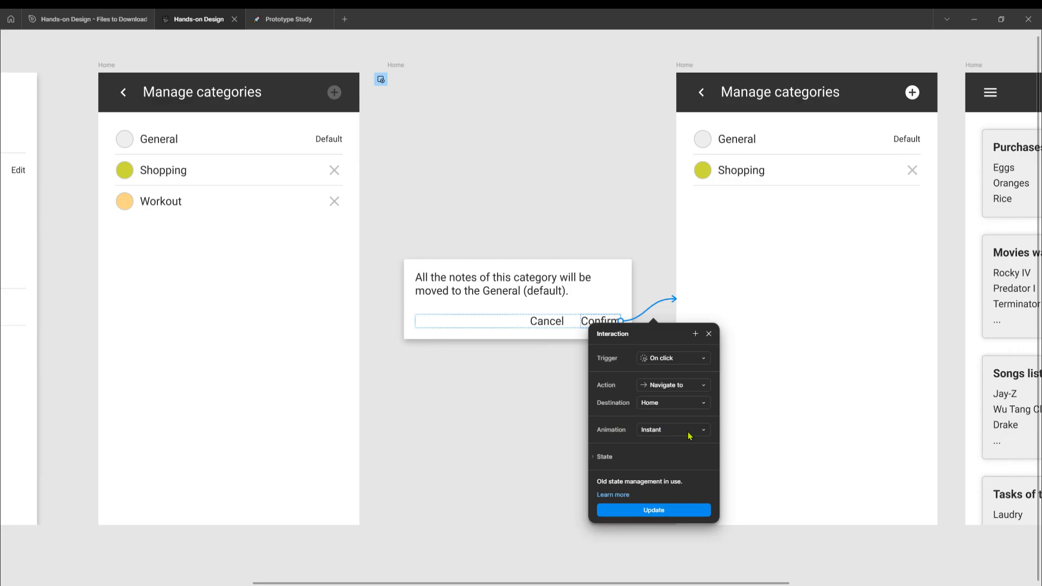
pyautogui.click(697, 237)
pyautogui.hscroll(5, 696, 237)
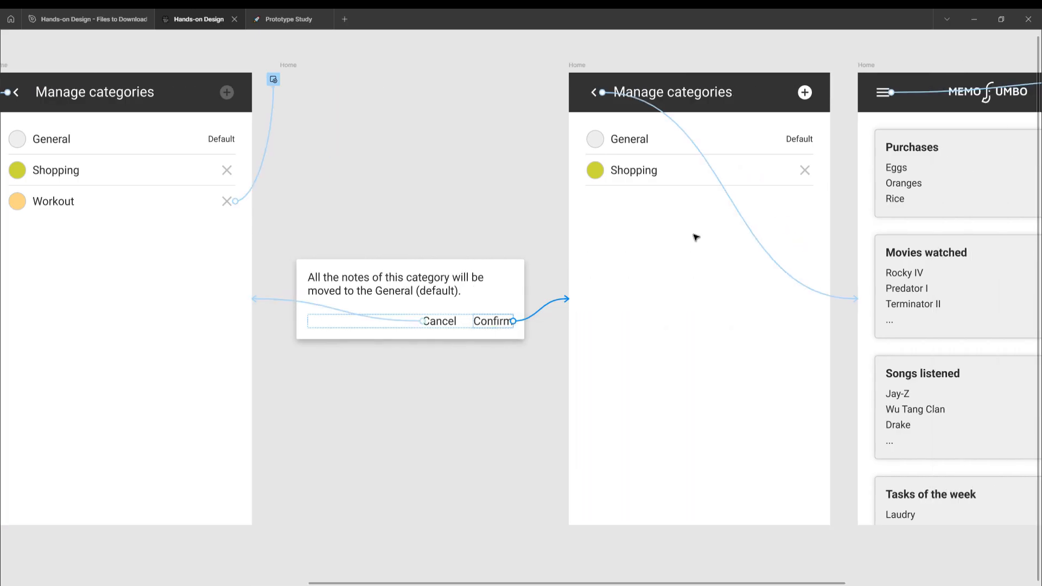
# - Inspect the interaction linking the second Manage categories frame's back arrow to the last Home frame
pyautogui.click(428, 66)
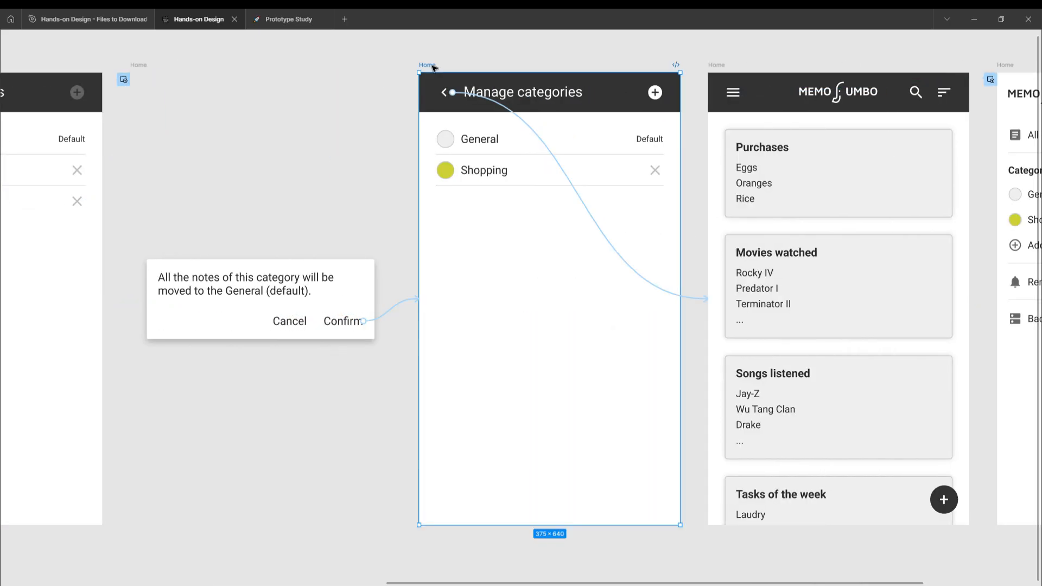
pyautogui.click(630, 269)
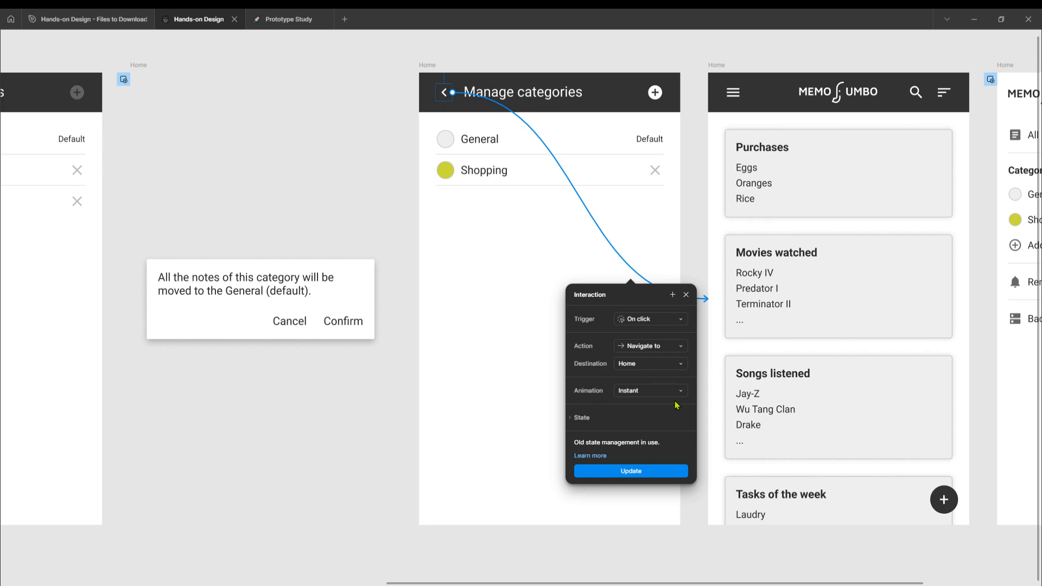
# - Inspect the overlay interaction linking the last Home frame's hamburger icon to the side menu without Workout, and close its details
pyautogui.click(717, 65)
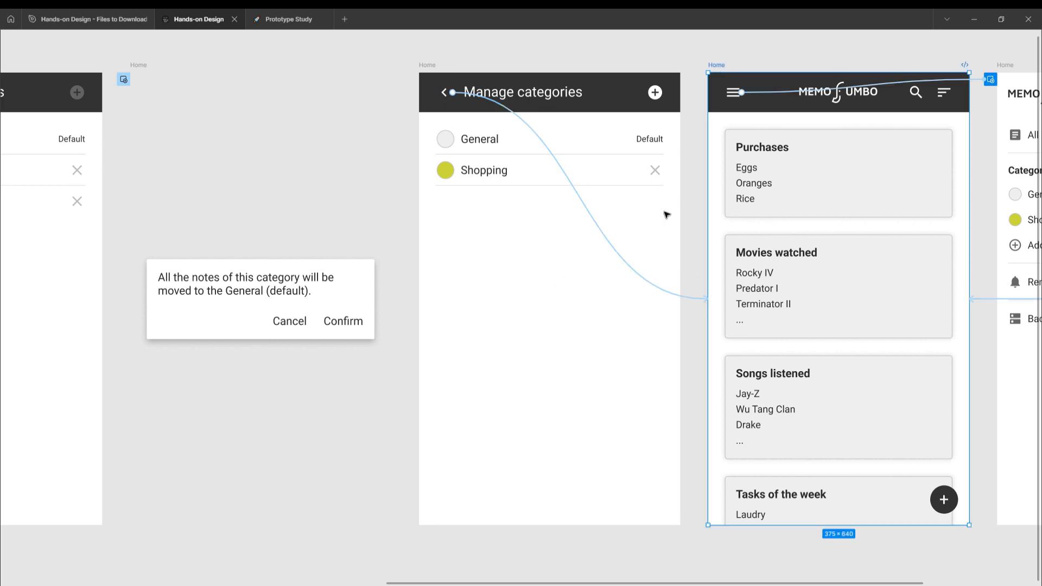
pyautogui.hscroll(5, 666, 215)
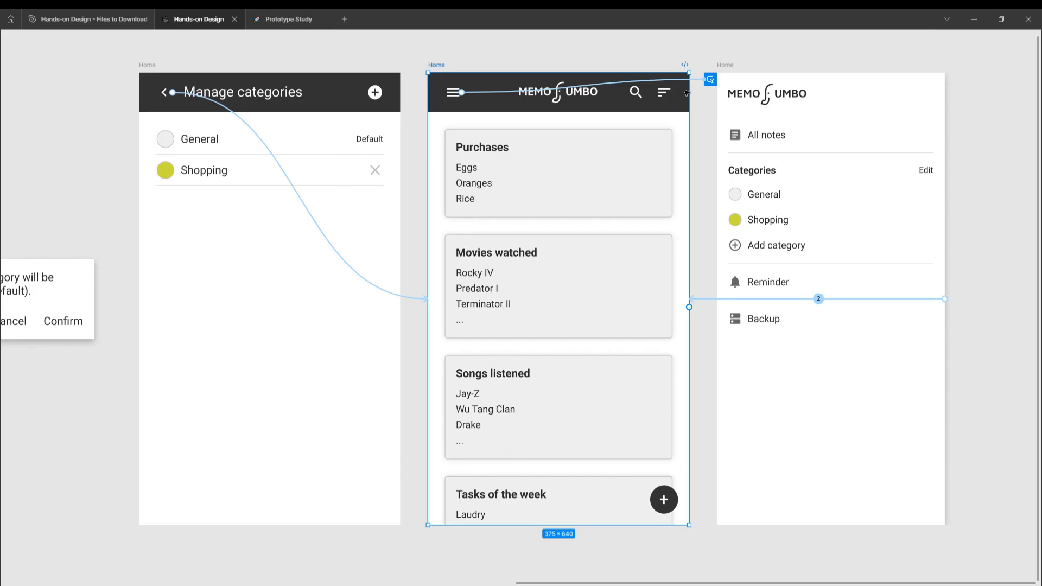
pyautogui.click(634, 84)
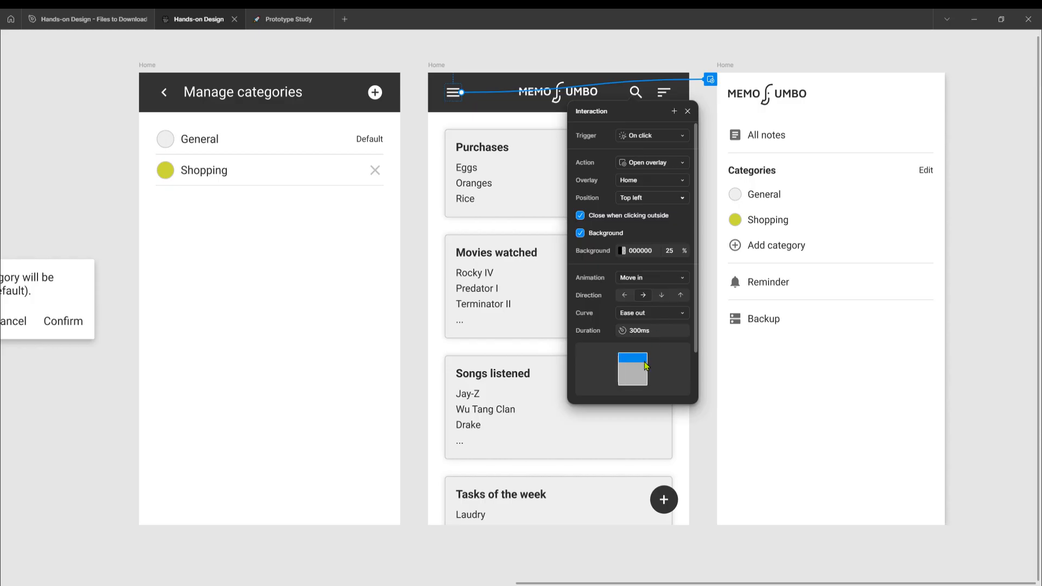
pyautogui.click(687, 111)
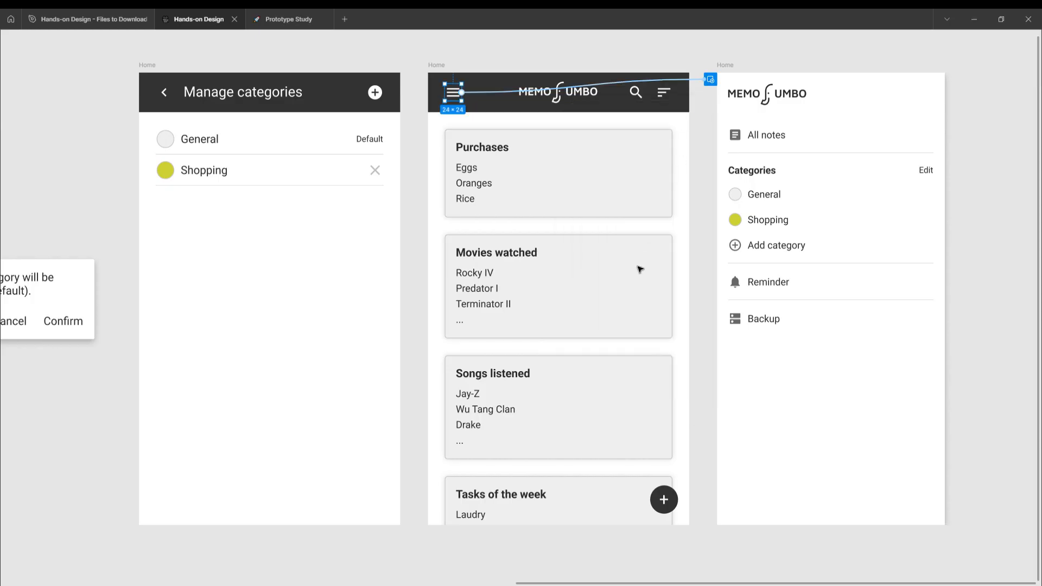
# - Start an inline preview of the Remove category flow from its first Home frame
pyautogui.scroll(-2, 659, 254)
pyautogui.hscroll(-6, 660, 255)
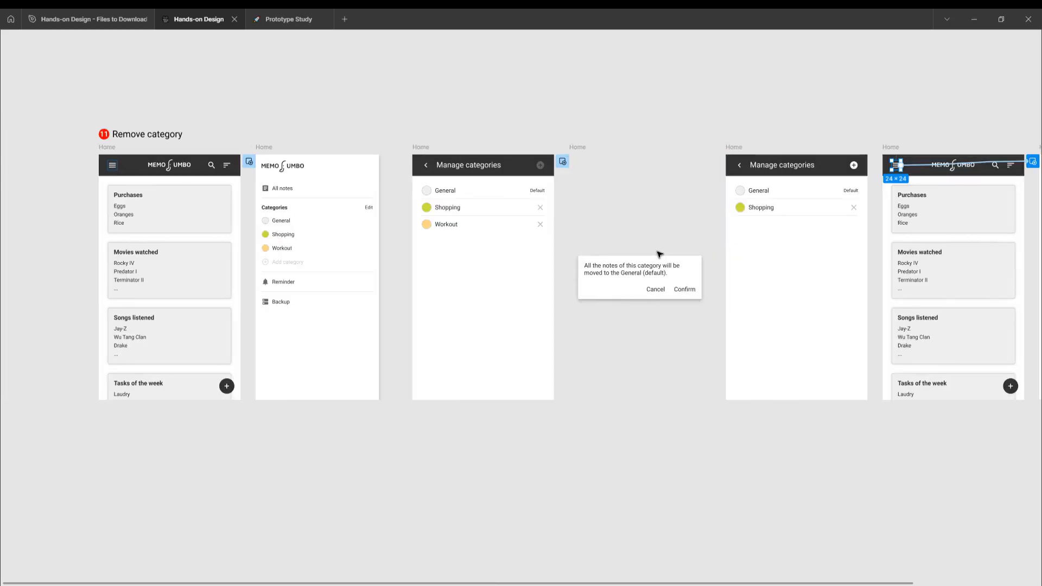
pyautogui.hscroll(-6, 659, 254)
pyautogui.scroll(3, 505, 183)
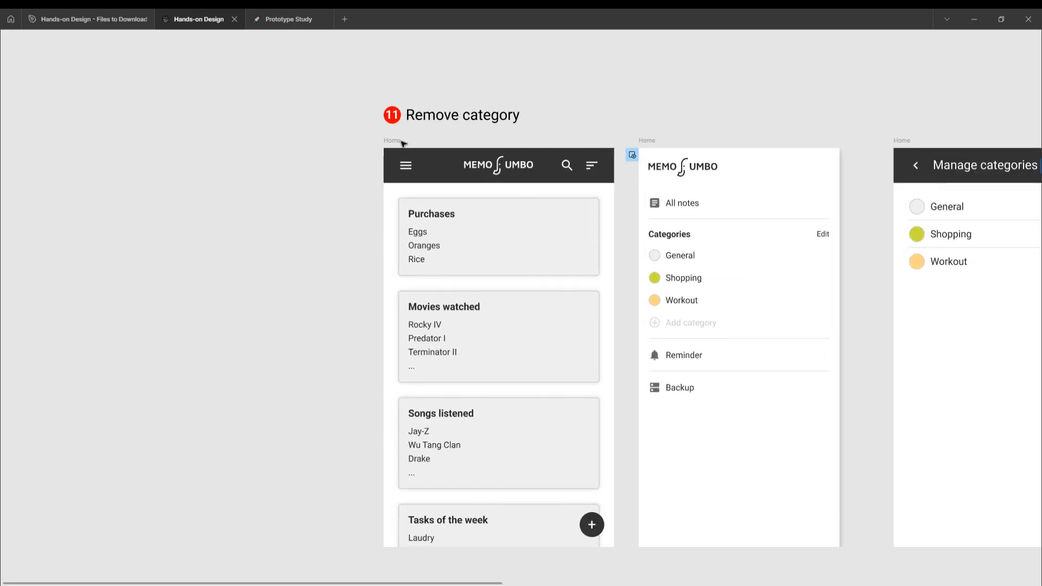
pyautogui.click(390, 140)
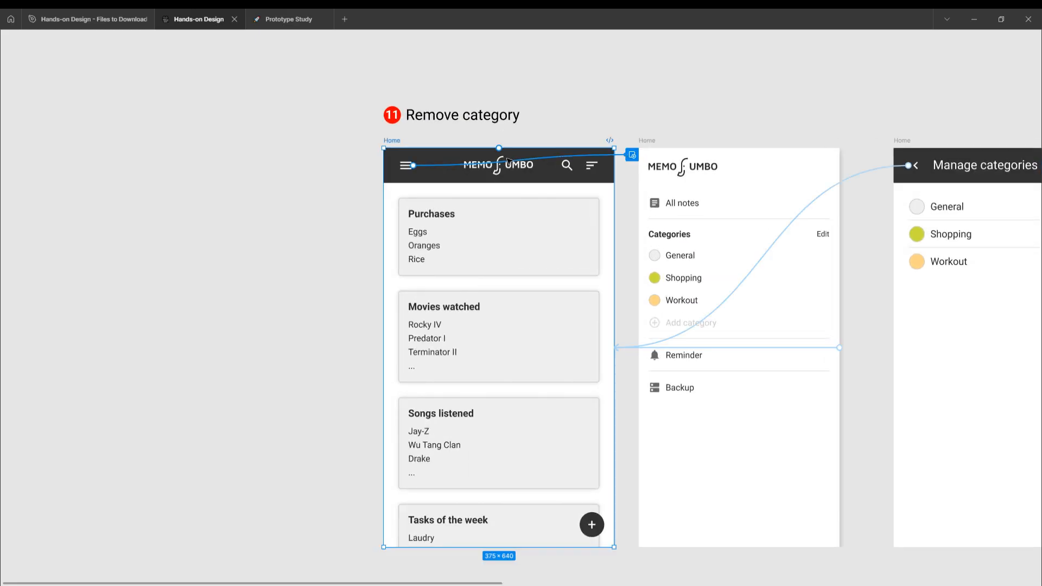
pyautogui.hotkey('shift', 'space')
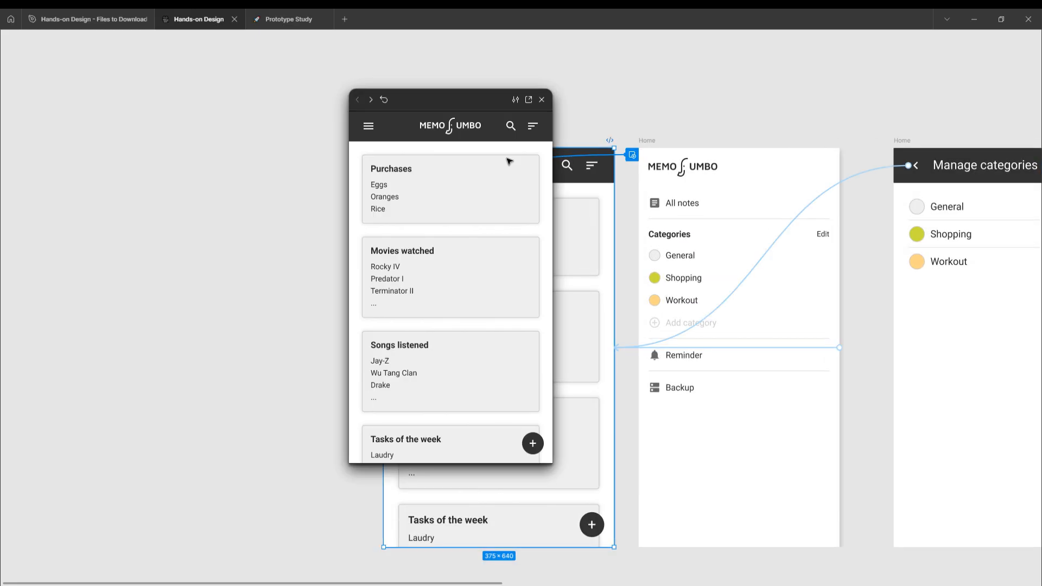
# - In the preview, go through the side menu's Edit label to Manage categories, request removal of Workout and cancel the confirmation dialog
pyautogui.click(371, 130)
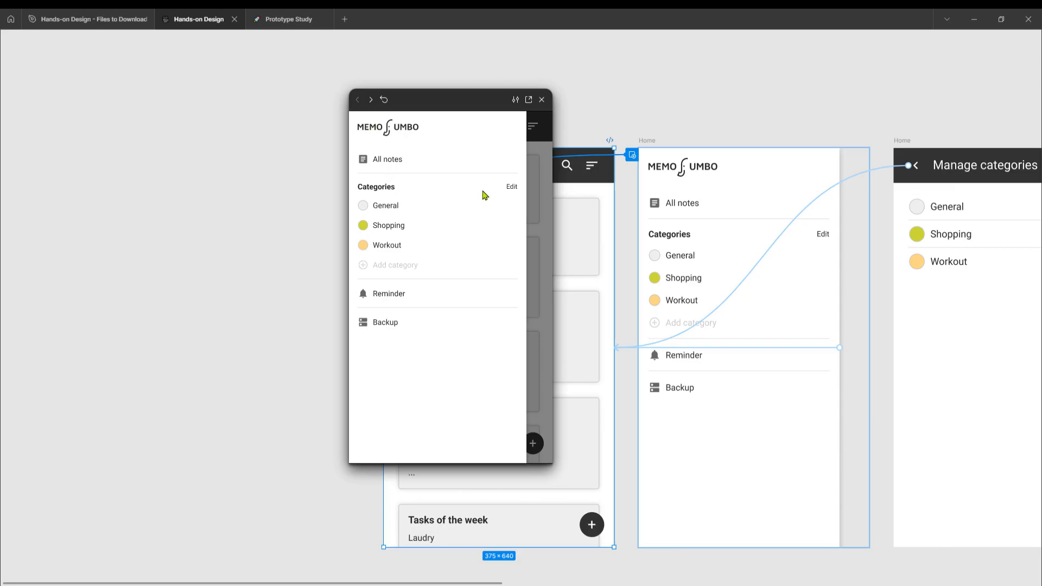
pyautogui.click(510, 187)
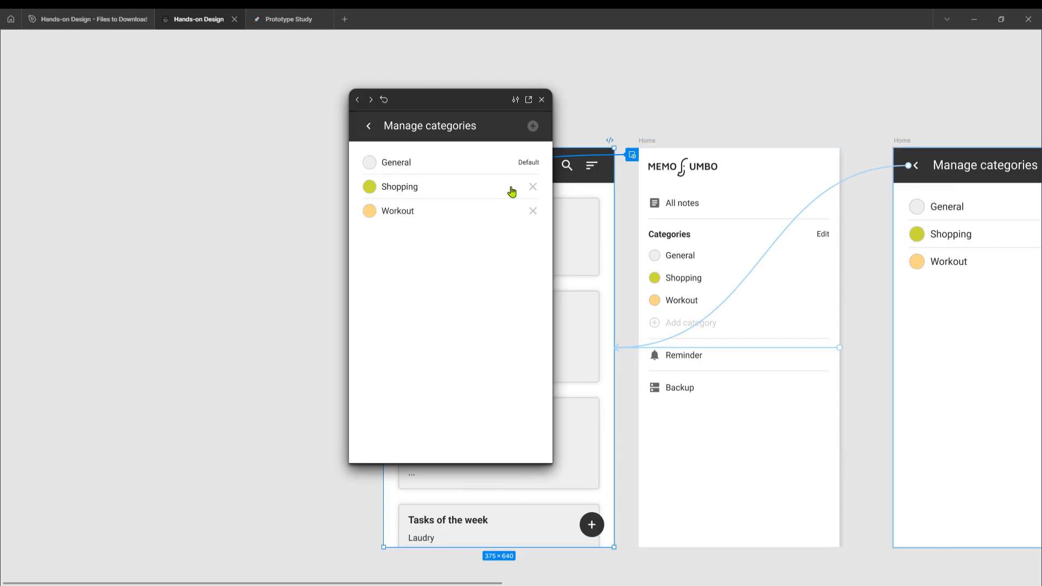
pyautogui.click(533, 215)
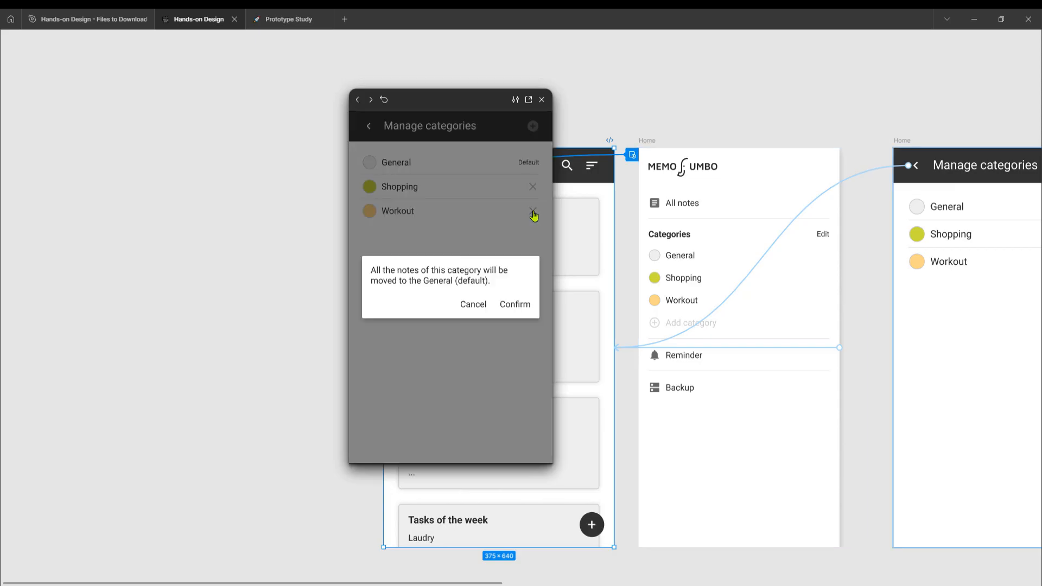
pyautogui.click(474, 304)
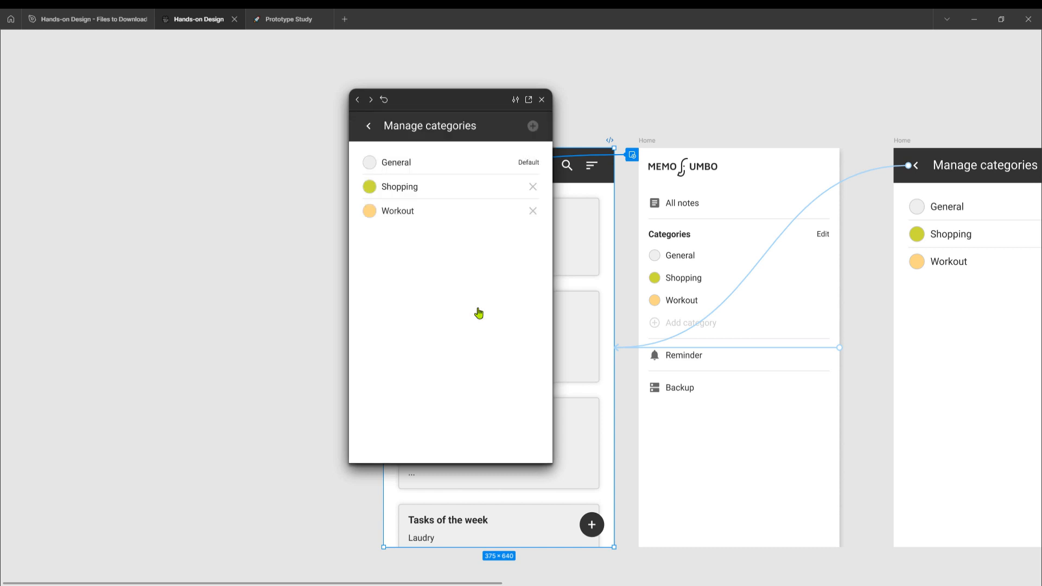
# - In the preview, remove the Workout category with confirmation, and return to Home to check the side menu
pyautogui.click(532, 215)
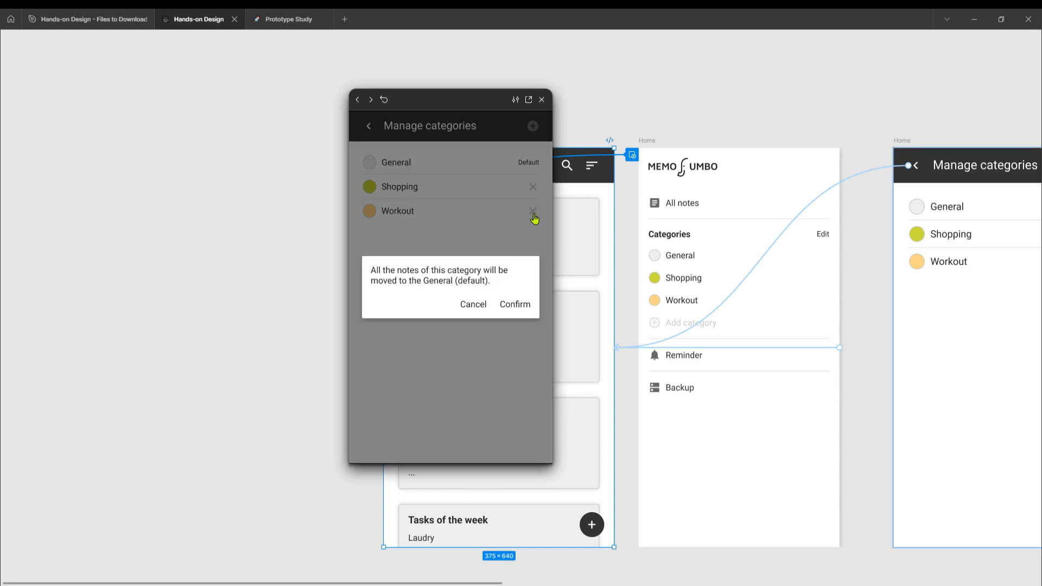
pyautogui.click(517, 307)
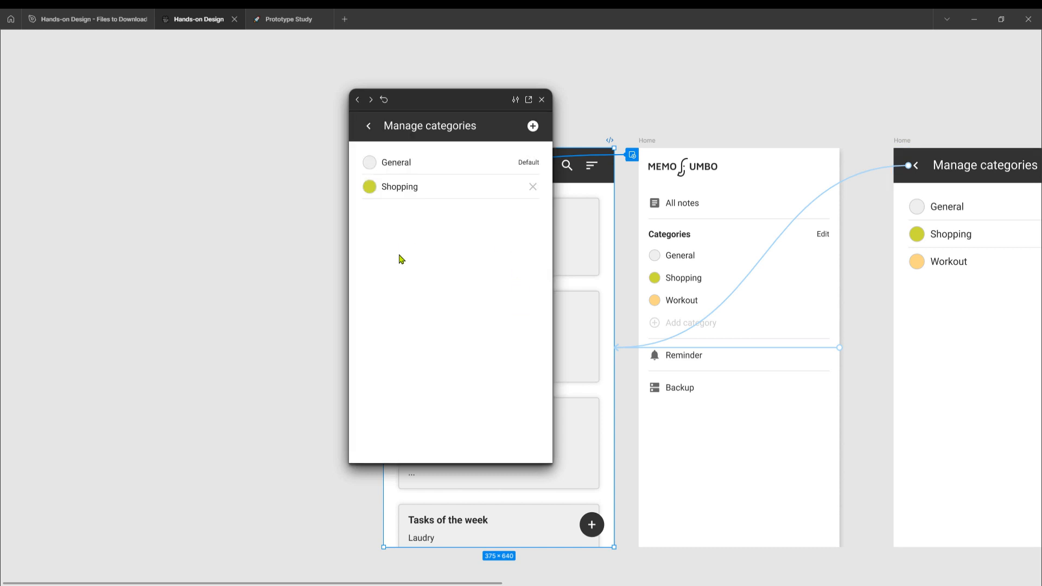
pyautogui.click(369, 128)
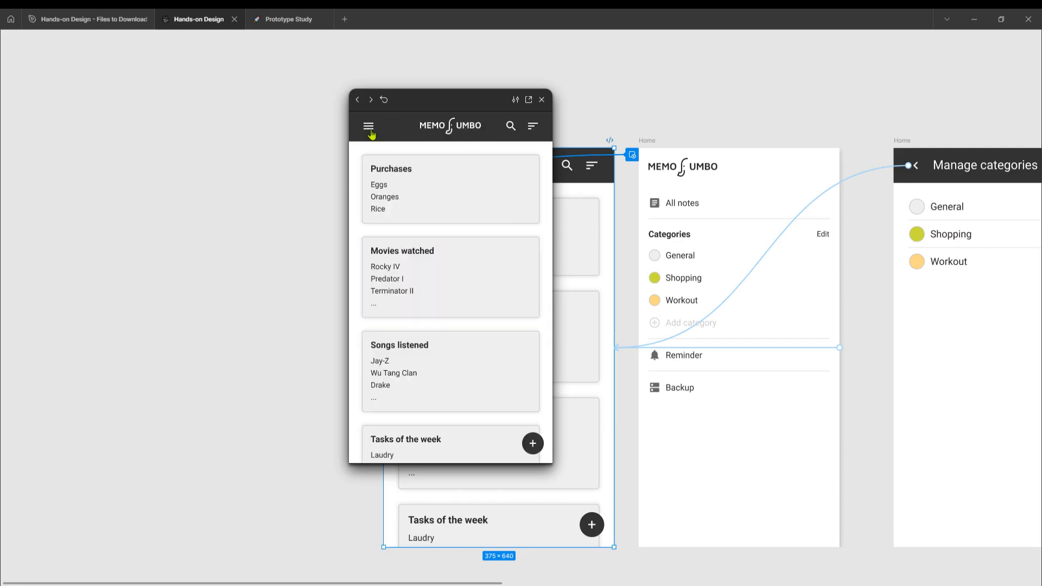
pyautogui.click(369, 130)
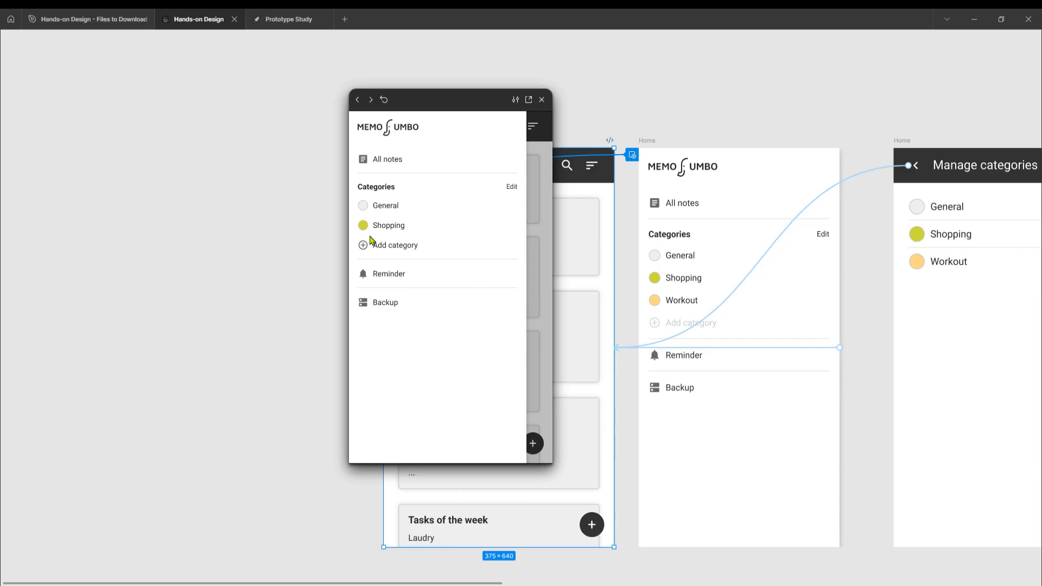